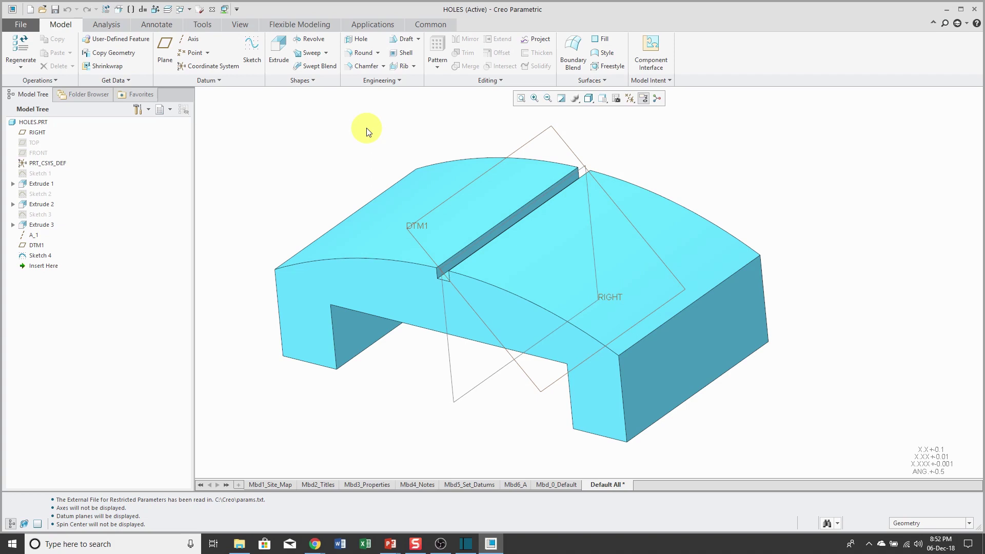
# Step: Place a new hole on the block's end face and set its diameter to 0.5
pyautogui.click(361, 38)
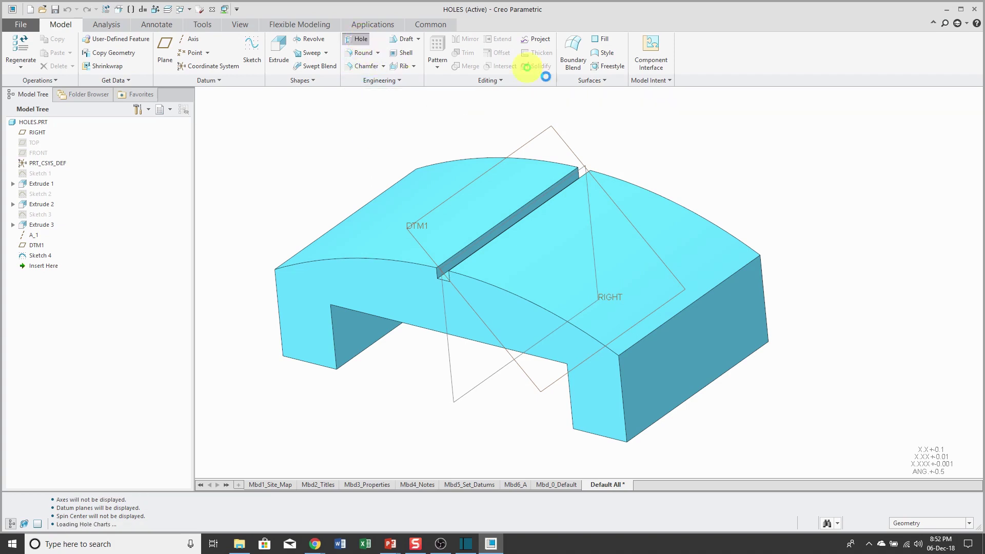
pyautogui.click(682, 348)
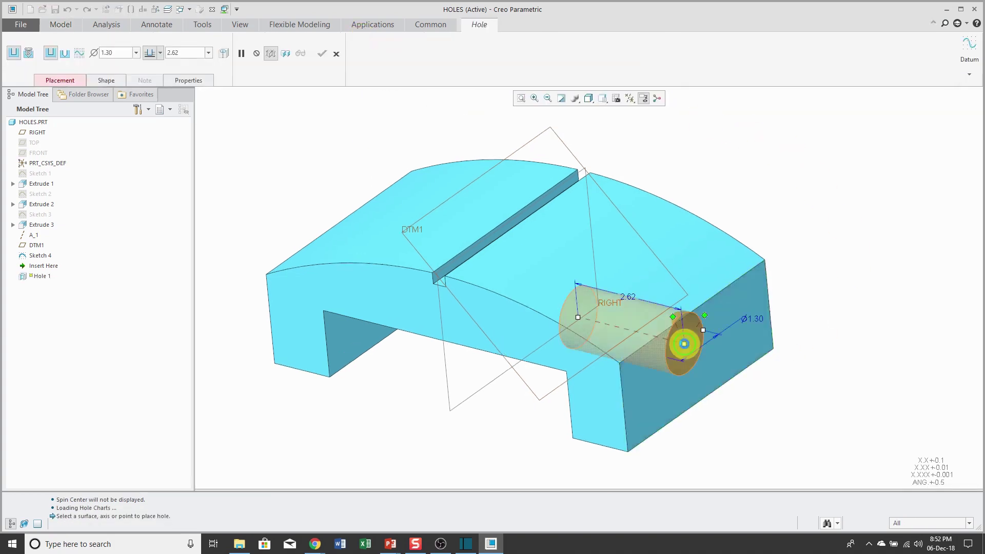
pyautogui.doubleClick(761, 316)
pyautogui.write('.5')
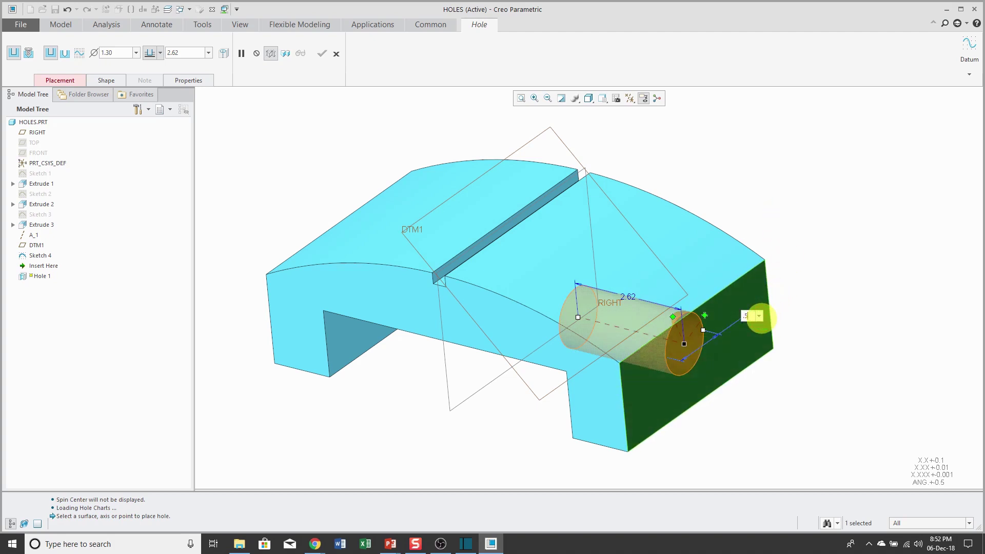
pyautogui.press('Return')
# Step: Define the hole's offset references as the arched front face and the bottom face of the leg
pyautogui.rightClick(804, 173)
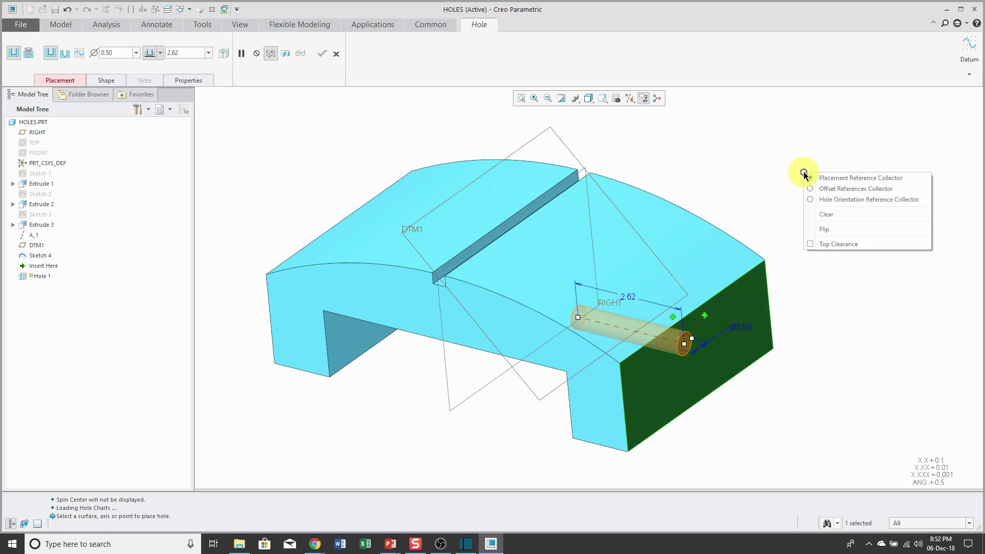
pyautogui.click(854, 190)
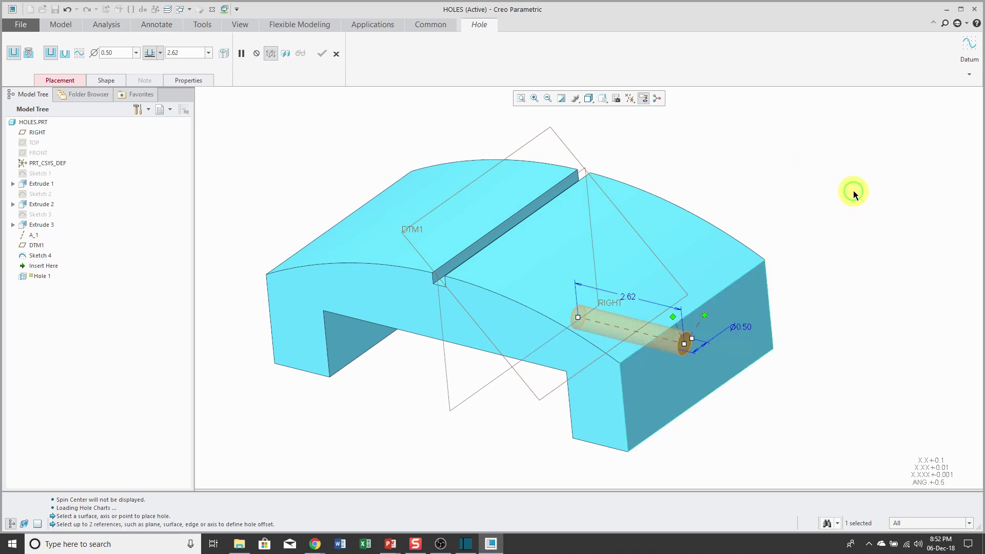
pyautogui.click(624, 419)
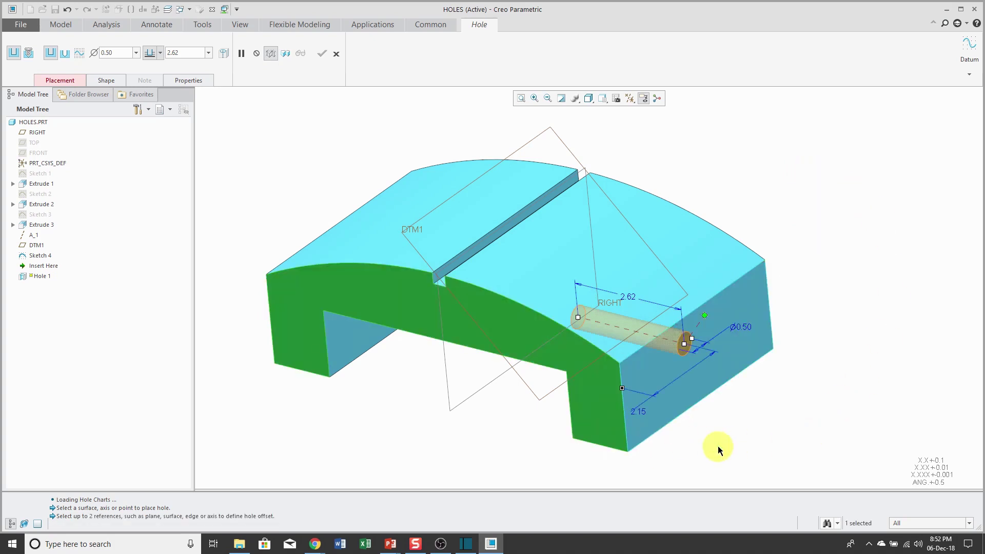
pyautogui.click(696, 389)
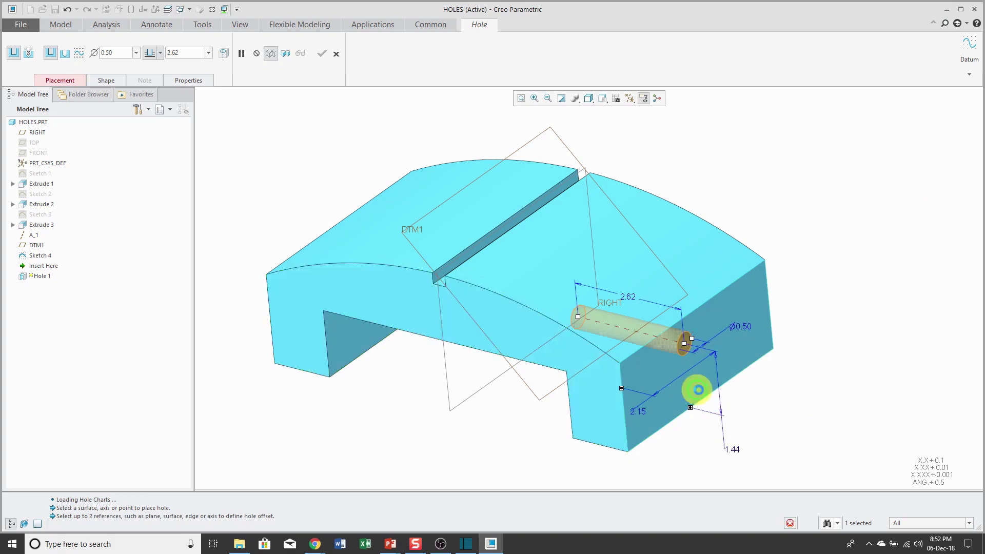
# Step: Set the end-face hole's depth option to Through All
pyautogui.rightClick(577, 316)
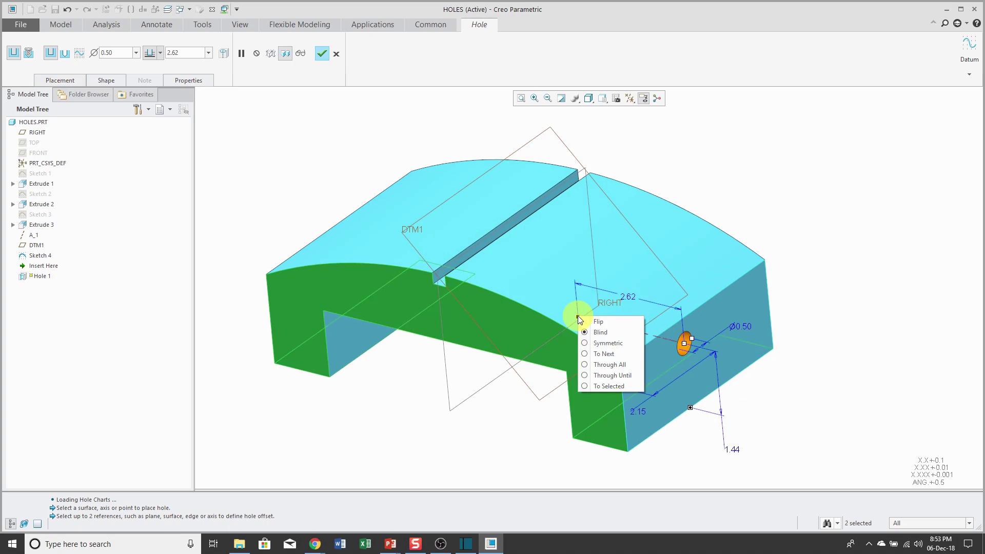
pyautogui.click(612, 374)
pyautogui.click(761, 191)
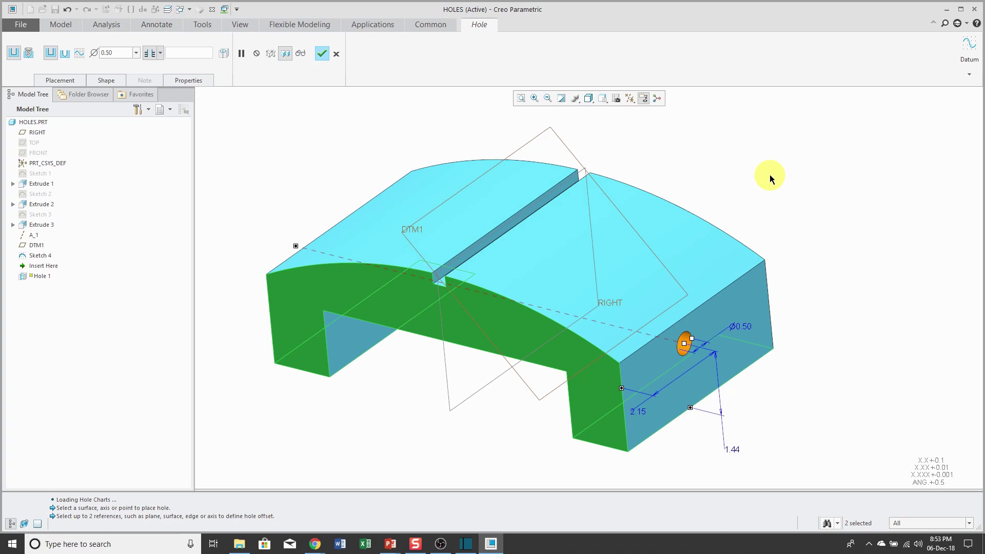
# Step: Orient the end-face hole with datum plane DTM1 as the hole orientation reference and complete the feature
pyautogui.rightClick(762, 164)
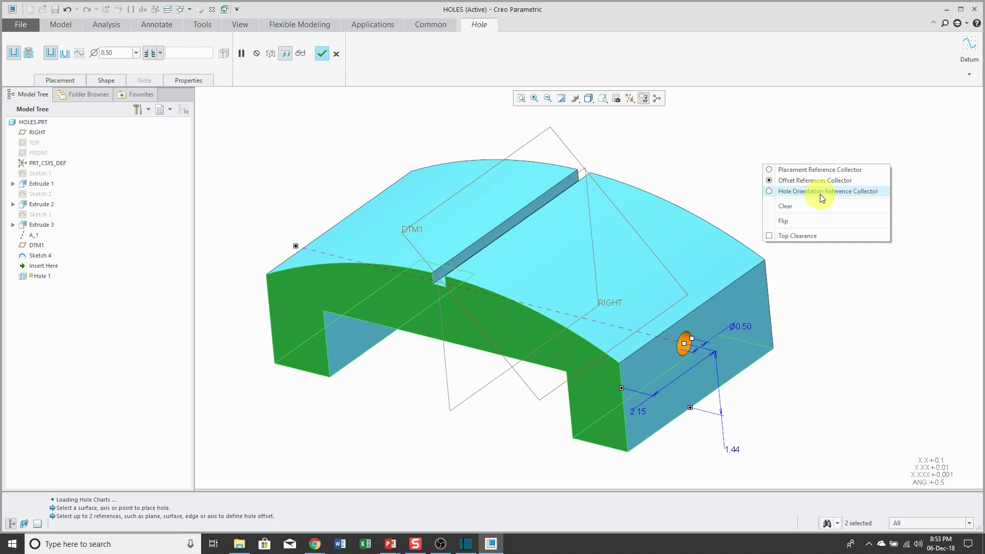
pyautogui.click(69, 82)
pyautogui.click(69, 82)
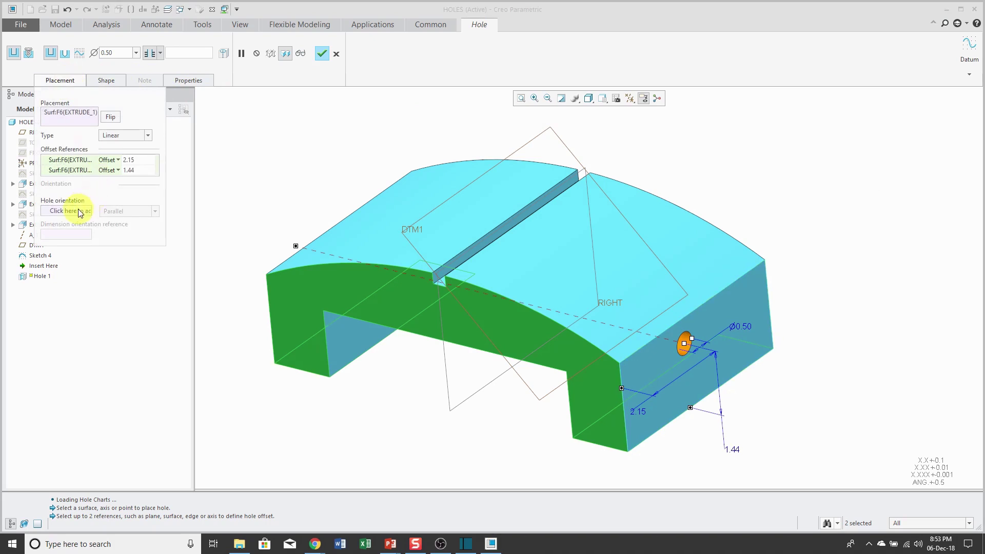
pyautogui.rightClick(780, 172)
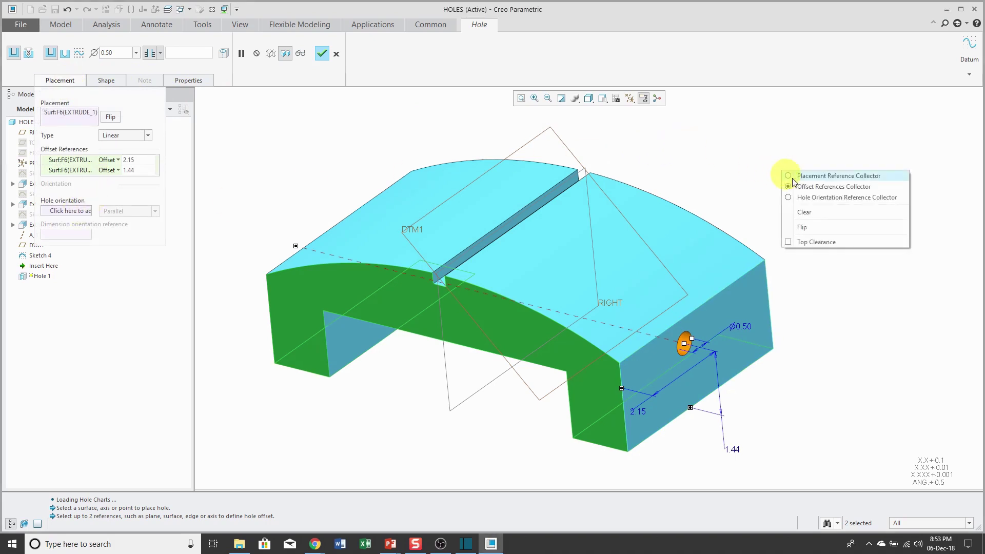
pyautogui.click(827, 197)
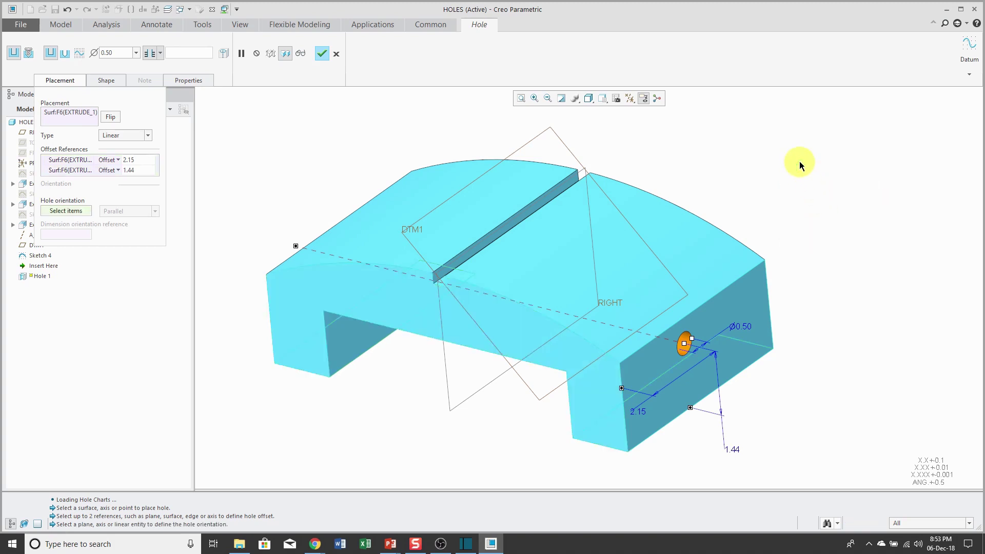
pyautogui.click(568, 149)
pyautogui.moveTo(696, 180)
pyautogui.mouseDown(button='middle')
pyautogui.moveTo(749, 163)
pyautogui.moveTo(752, 125)
pyautogui.moveTo(725, 164)
pyautogui.moveTo(698, 175)
pyautogui.mouseUp(button='middle')
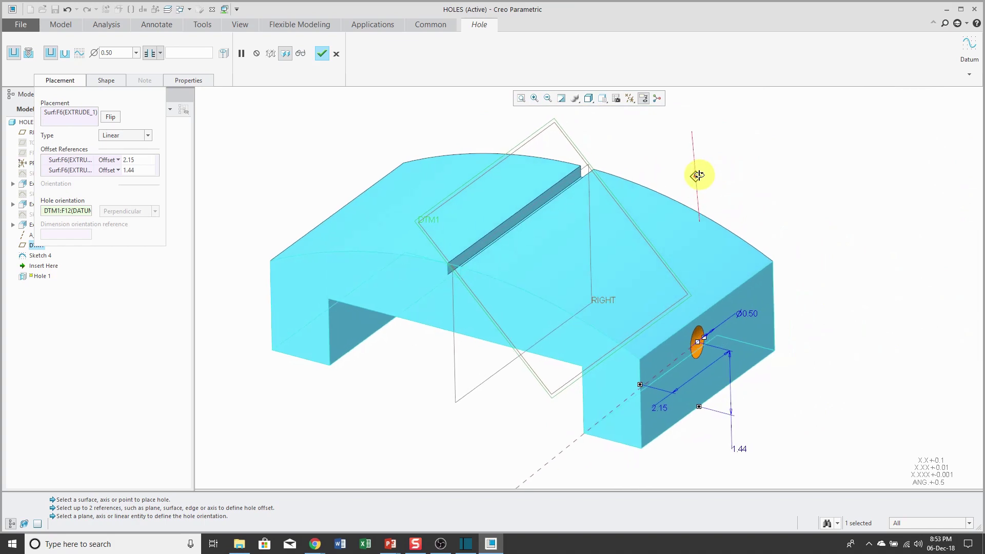
pyautogui.middleClick(732, 179)
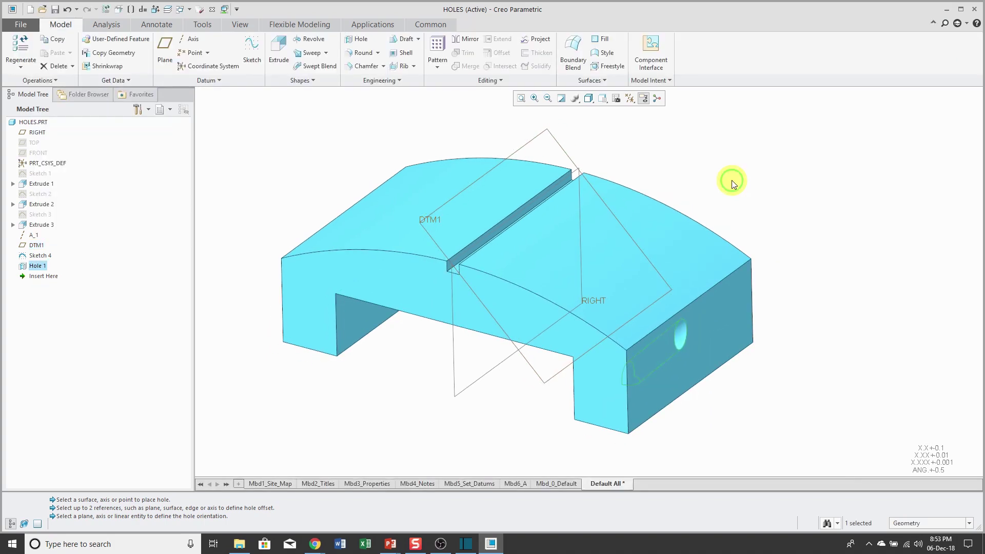
# Step: Turn on the display of datum points in the model
pyautogui.click(629, 98)
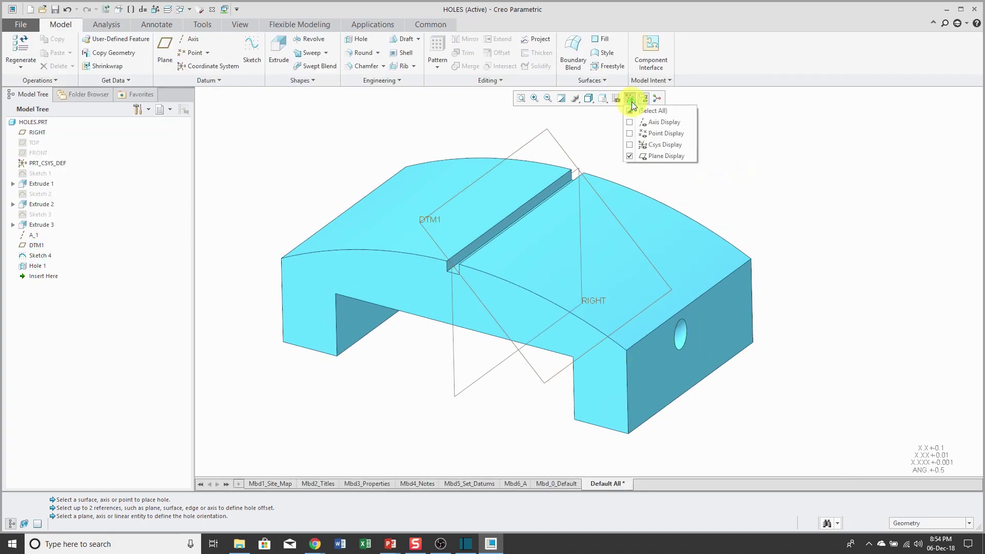
pyautogui.click(664, 134)
pyautogui.moveTo(752, 205)
pyautogui.mouseDown(button='middle')
pyautogui.moveTo(754, 185)
pyautogui.moveTo(777, 181)
pyautogui.mouseUp(button='middle')
pyautogui.scroll(-2, 682, 137)
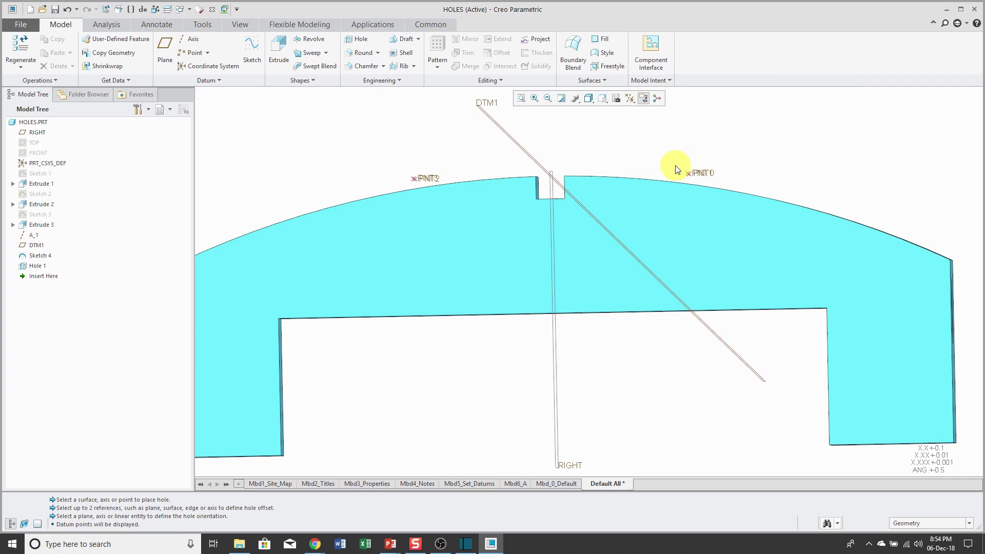
pyautogui.scroll(1, 677, 170)
pyautogui.moveTo(677, 170); pyautogui.dragTo(653, 180, button='middle')
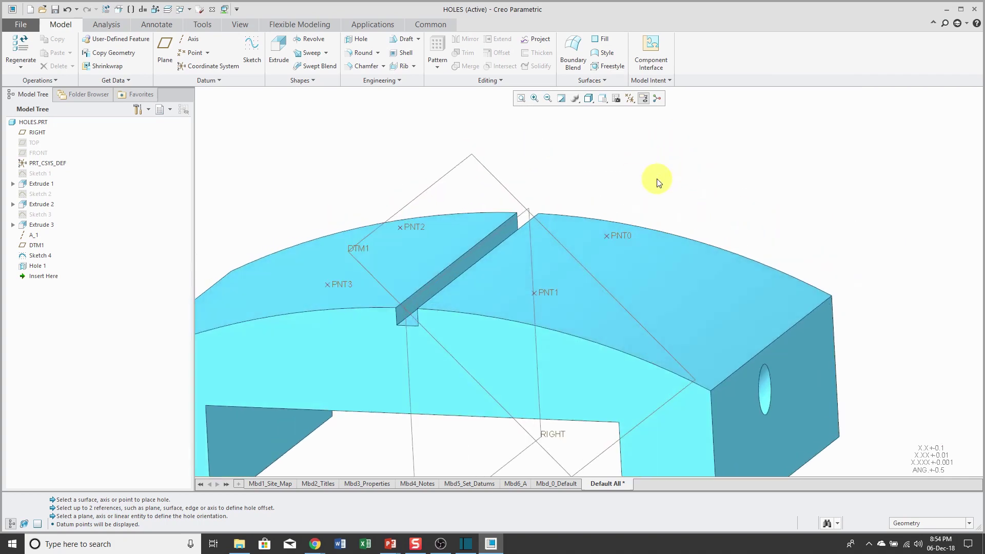
pyautogui.scroll(2, 703, 167)
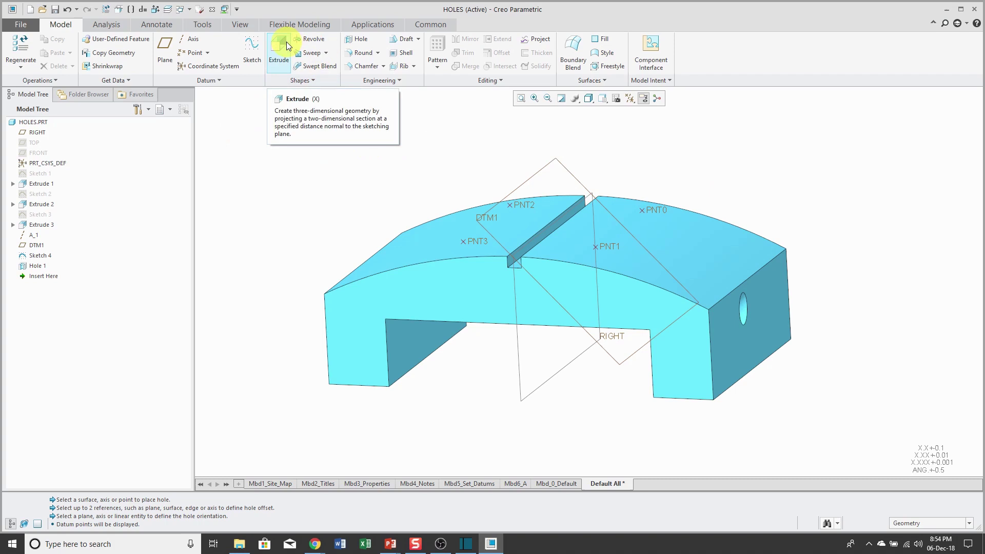
# Step: Place a new hole at datum point PNT0, adding the curved top surface as its second placement reference
pyautogui.click(359, 39)
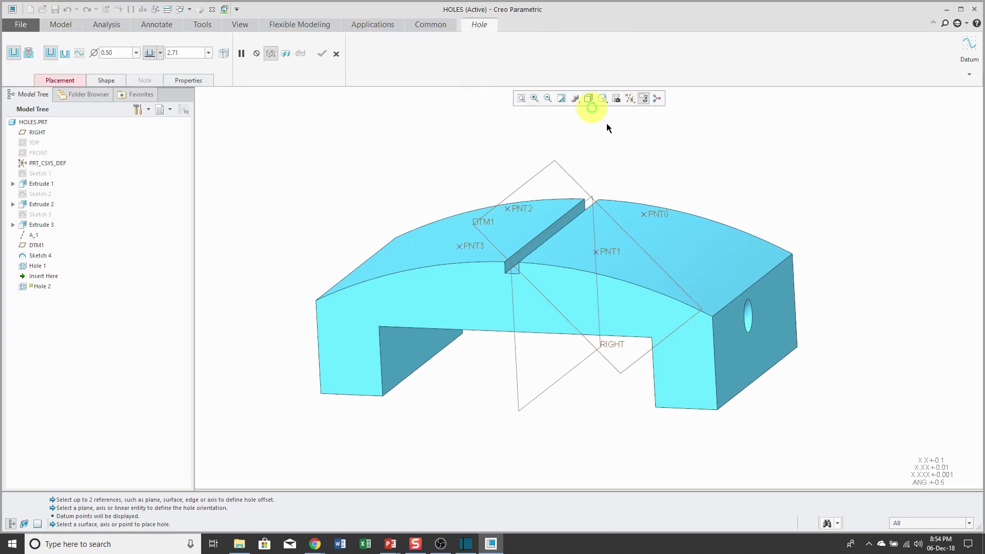
pyautogui.click(660, 214)
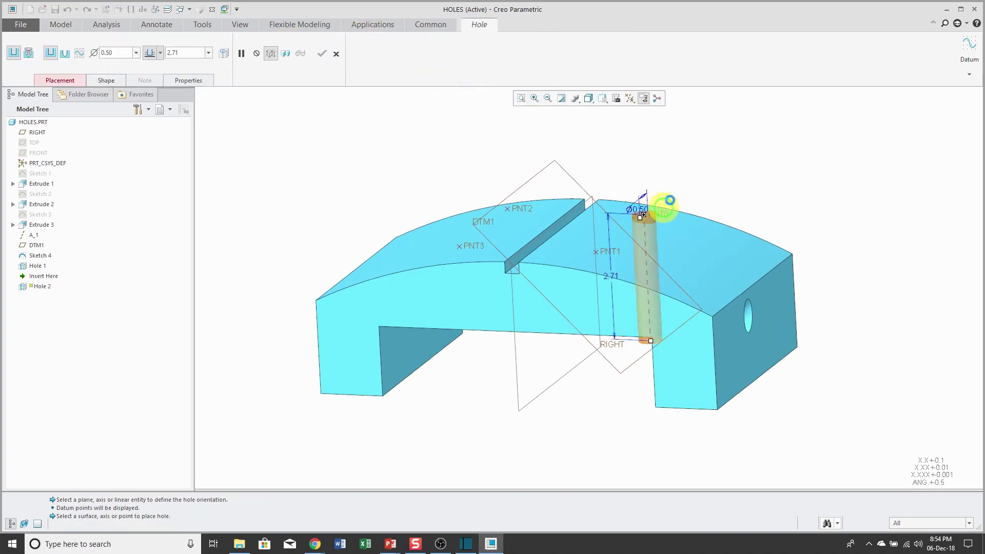
pyautogui.moveTo(688, 189); pyautogui.dragTo(572, 186, button='middle')
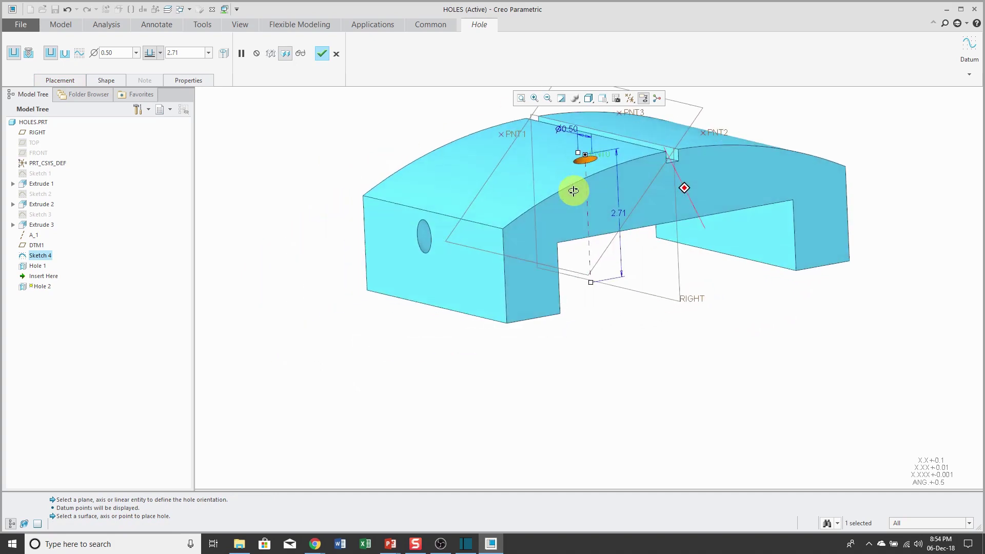
pyautogui.scroll(3, 658, 112)
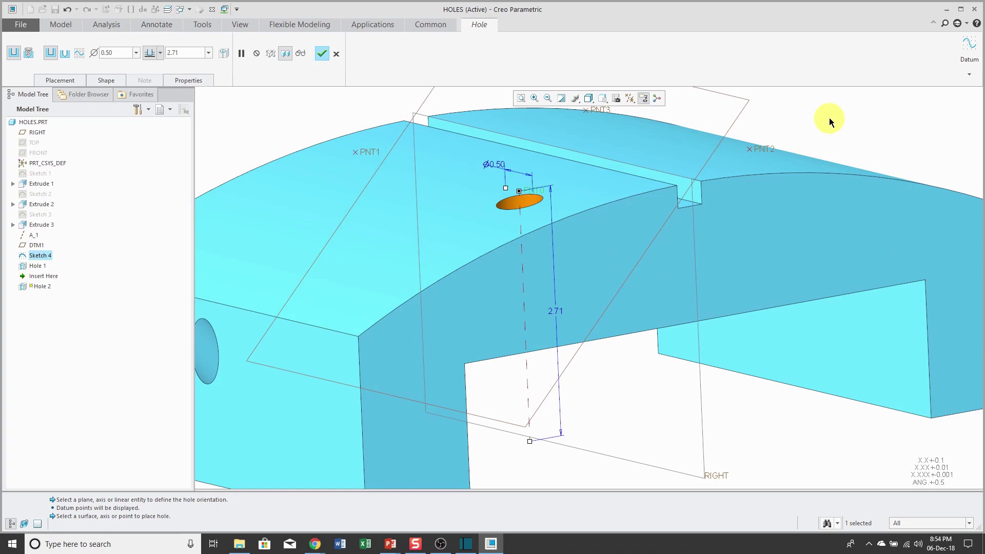
pyautogui.scroll(-2, 673, 232)
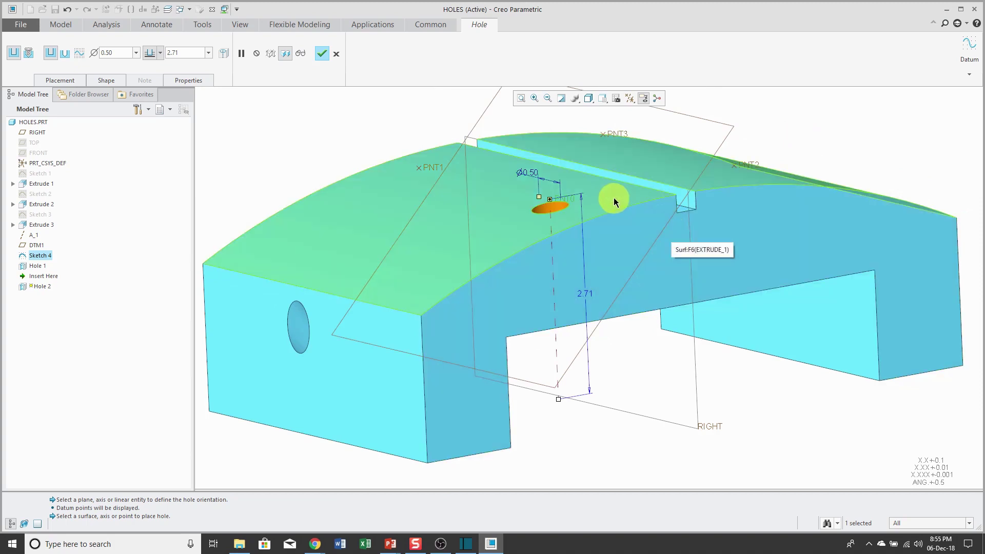
pyautogui.keyDown('ctrl'); pyautogui.click(614, 198); pyautogui.keyUp('ctrl')
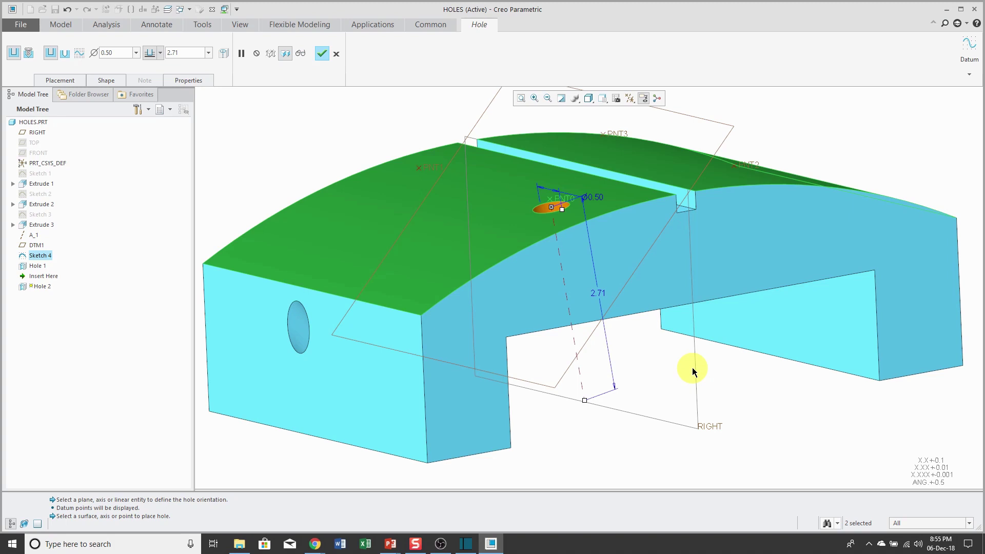
# Step: Assign datum plane DTM1 as the orientation reference of the hole at PNT0 and complete the feature
pyautogui.rightClick(662, 357)
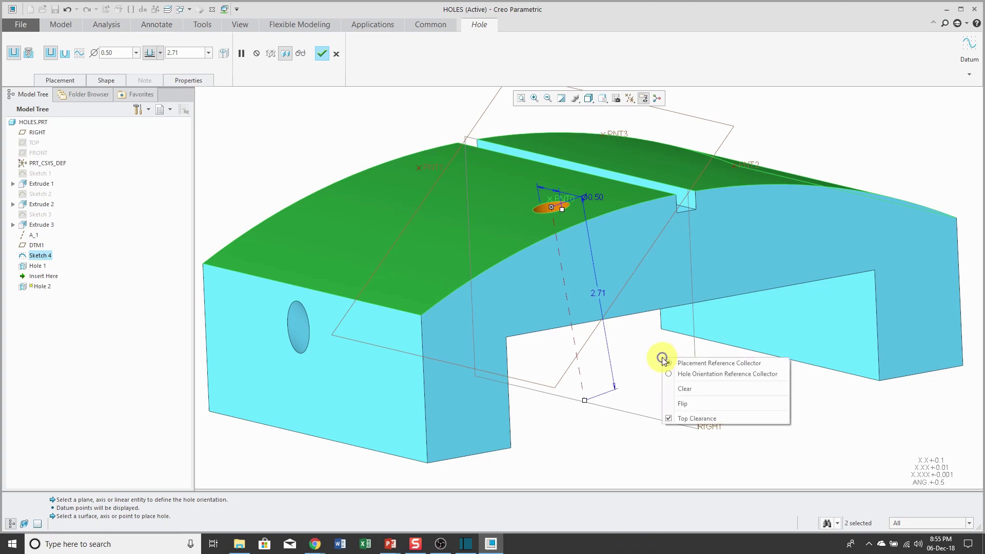
pyautogui.click(706, 374)
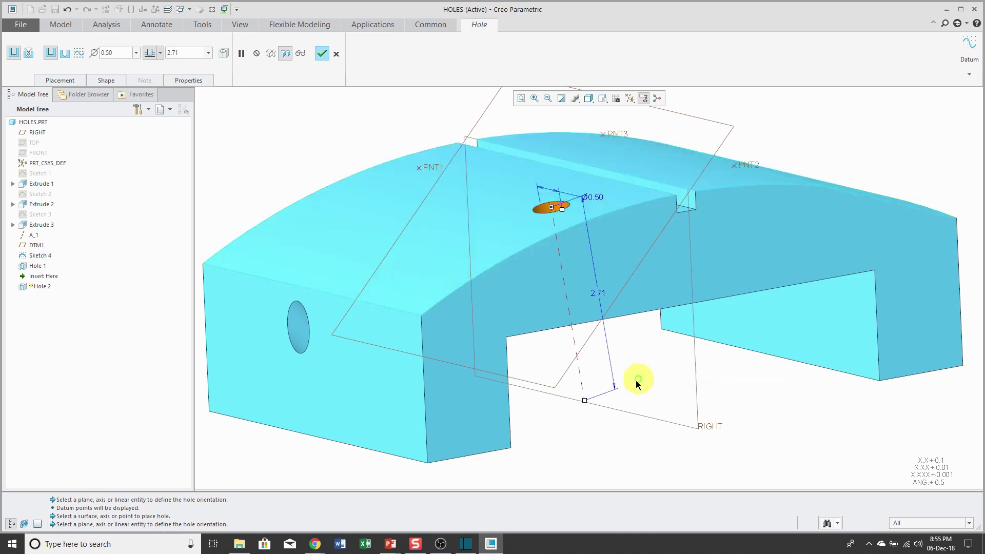
pyautogui.click(558, 386)
pyautogui.moveTo(612, 373)
pyautogui.mouseDown(button='middle')
pyautogui.moveTo(593, 365)
pyautogui.moveTo(597, 377)
pyautogui.mouseUp(button='middle')
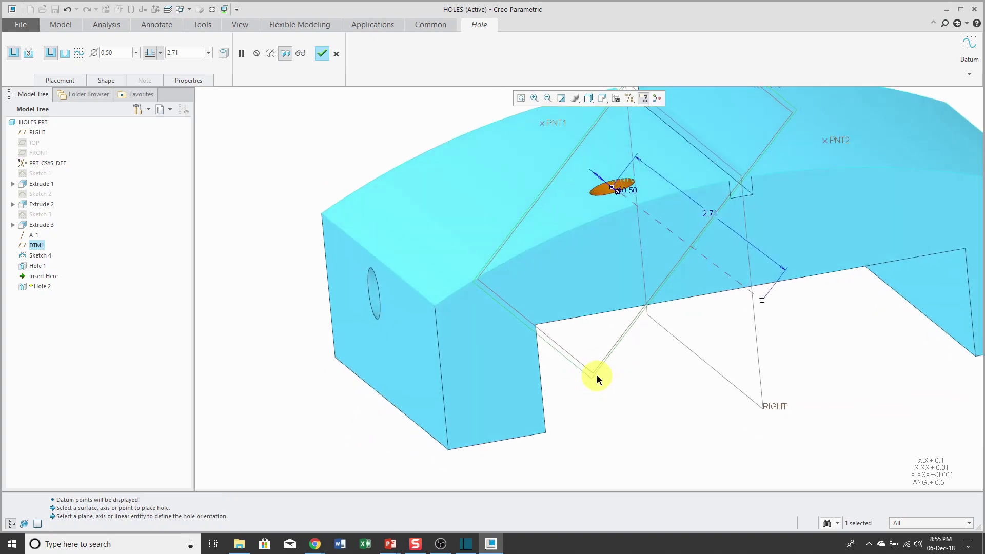
pyautogui.scroll(2, 574, 380)
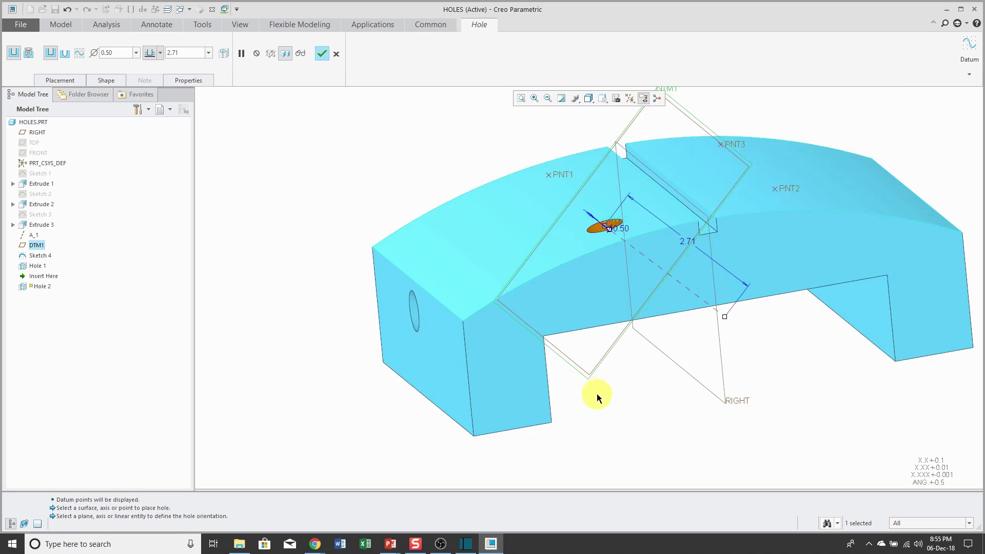
pyautogui.middleClick(596, 392)
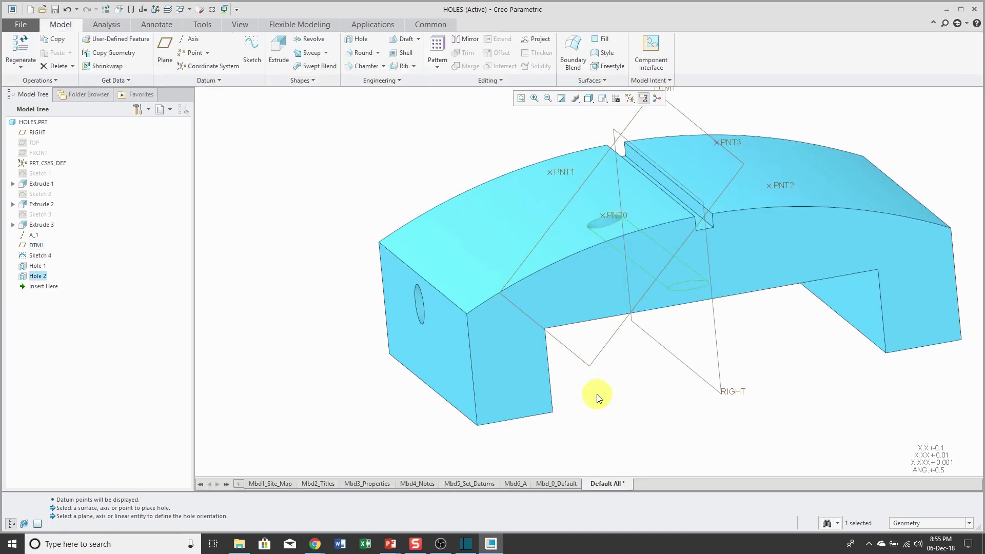
pyautogui.click(596, 394)
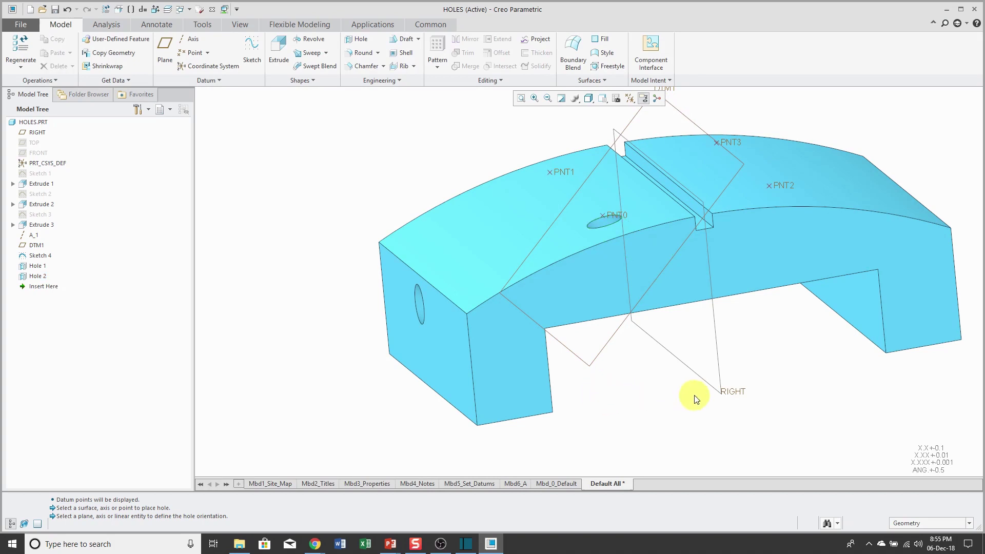
# Step: Place a new hole on the slot's floor, with datum plane RIGHT and the part's front face as offset references
pyautogui.moveTo(717, 397); pyautogui.dragTo(665, 362, button='middle')
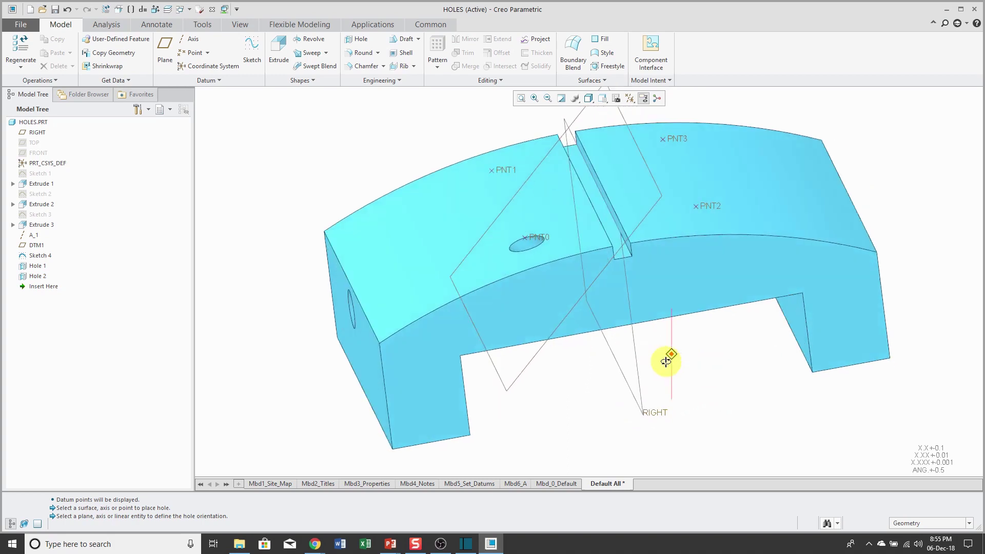
pyautogui.click(354, 39)
pyautogui.scroll(-6, 623, 257)
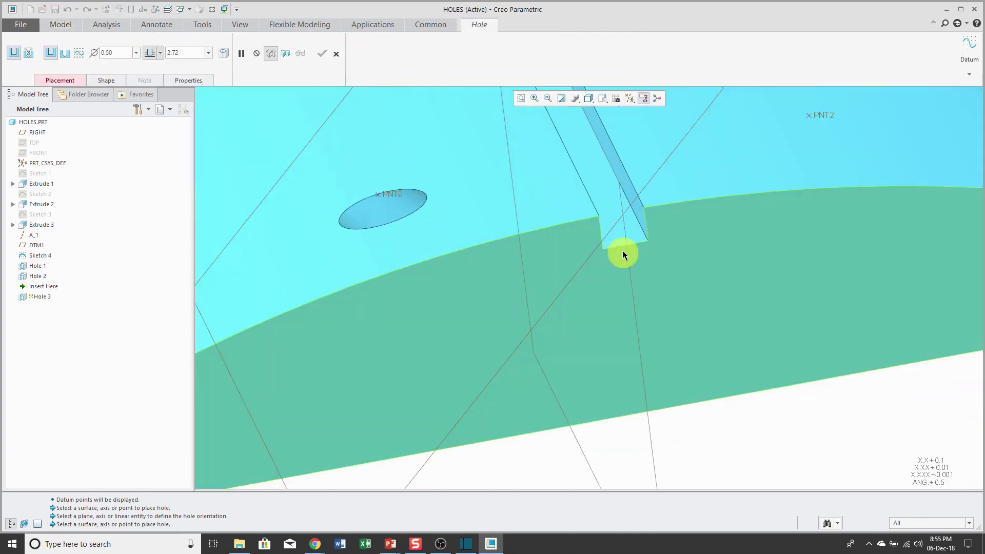
pyautogui.click(604, 193)
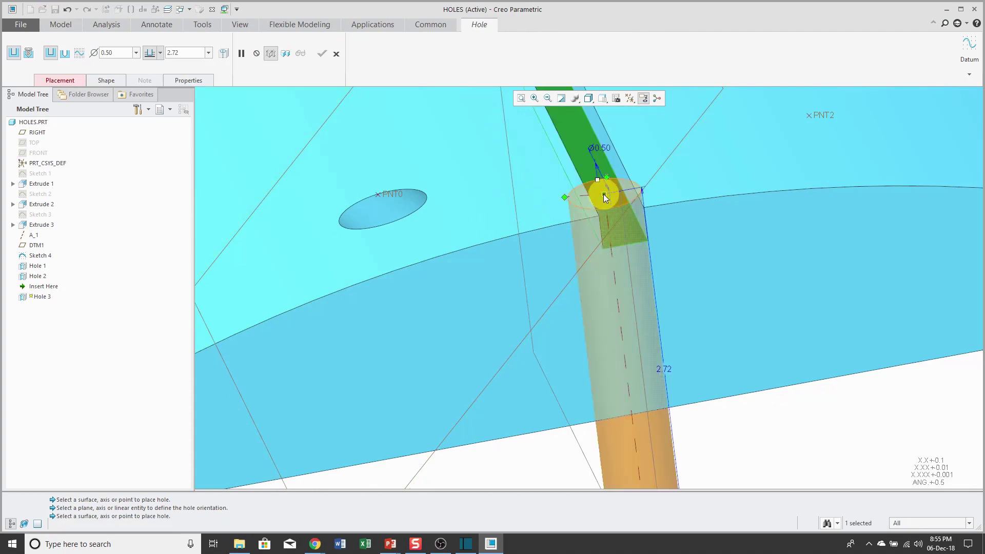
pyautogui.scroll(4, 603, 194)
pyautogui.rightClick(708, 335)
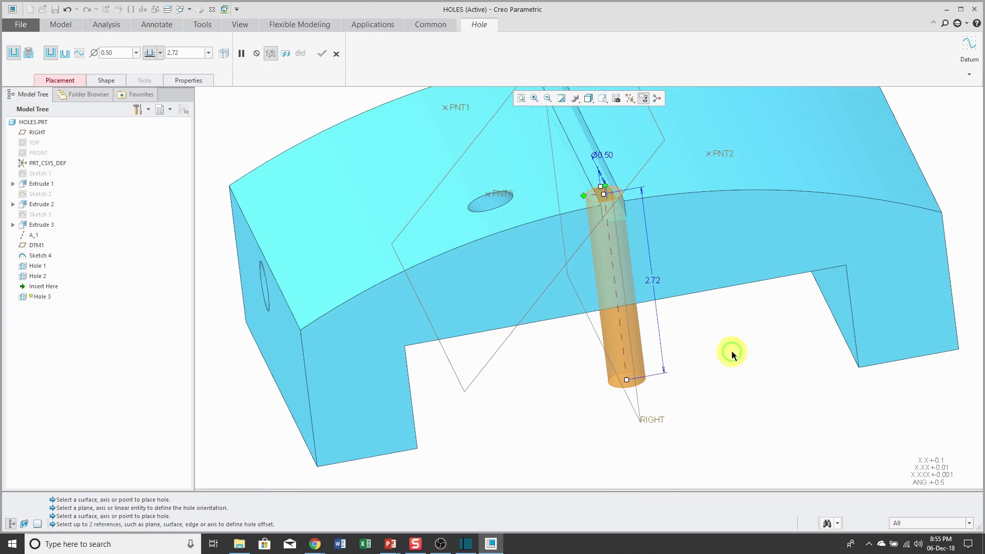
pyautogui.click(641, 416)
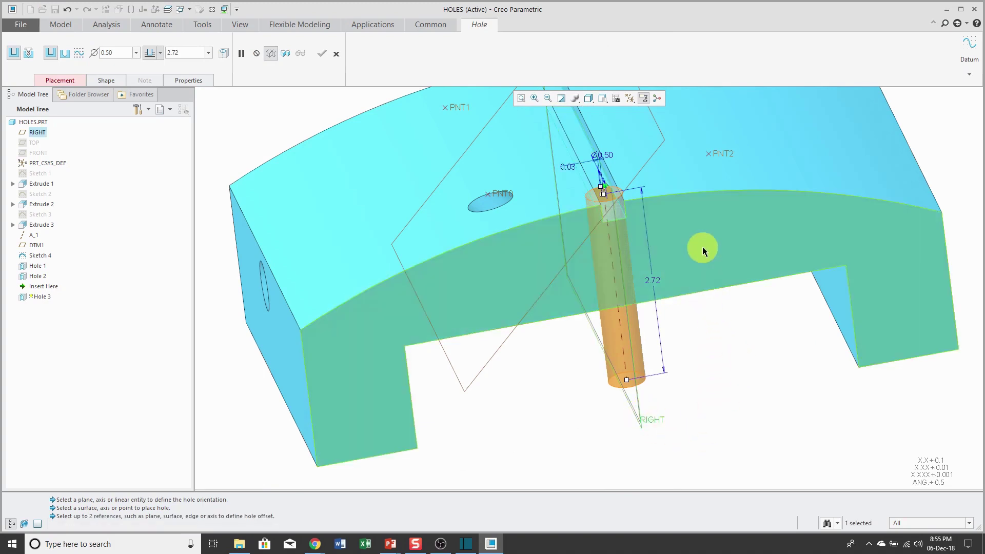
pyautogui.keyDown('ctrl'); pyautogui.click(703, 247); pyautogui.keyUp('ctrl')
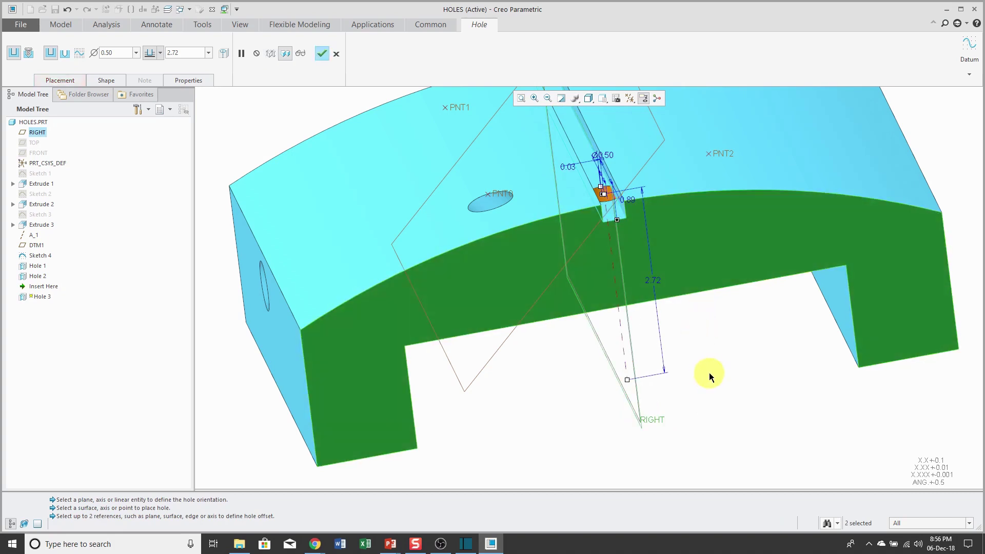
# Step: Change the slot hole's offset reference to datum plane RIGHT from Offset to Align
pyautogui.click(65, 81)
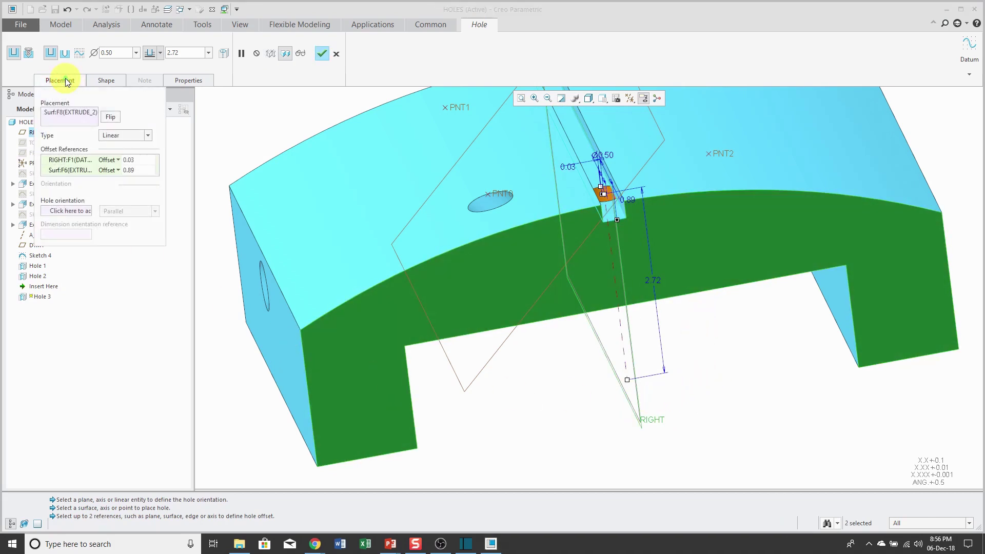
pyautogui.click(120, 163)
pyautogui.click(120, 162)
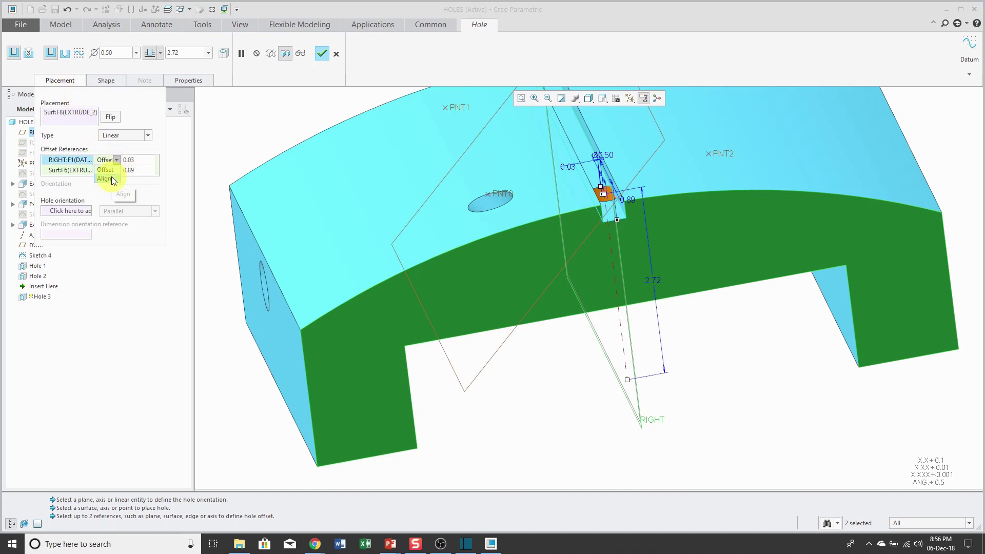
pyautogui.click(111, 177)
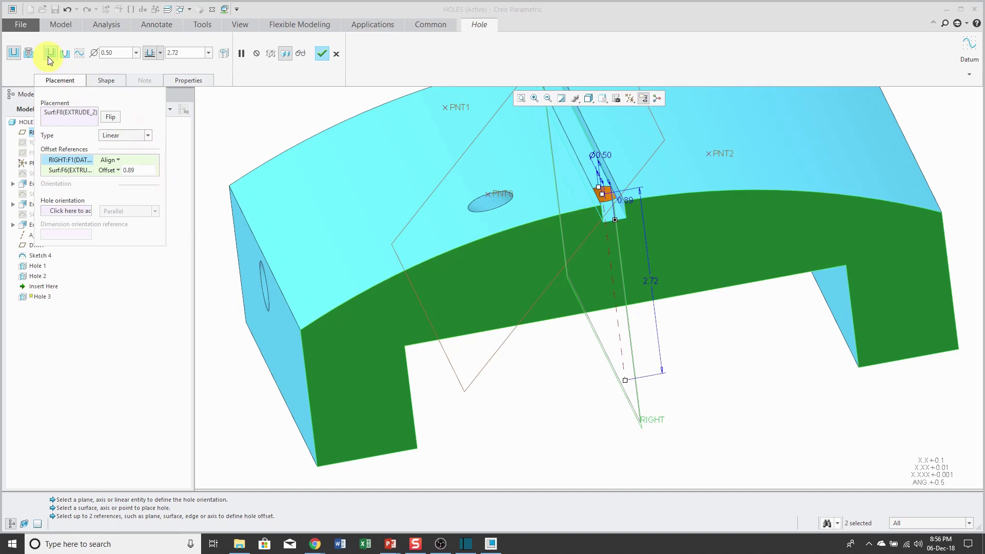
# Step: Make the slot hole a standard UNC 1/4-20 tapped hole and add a counterbore
pyautogui.click(28, 54)
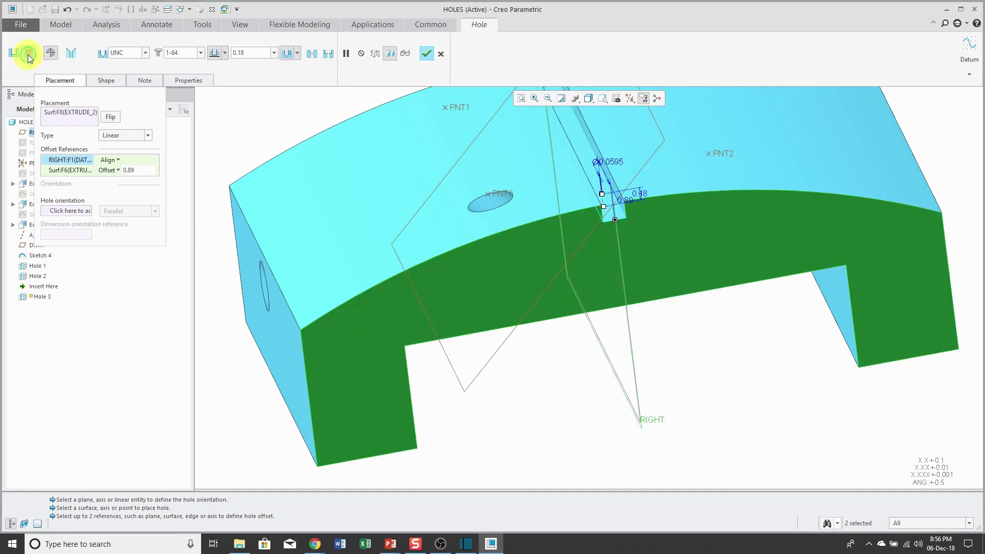
pyautogui.click(200, 52)
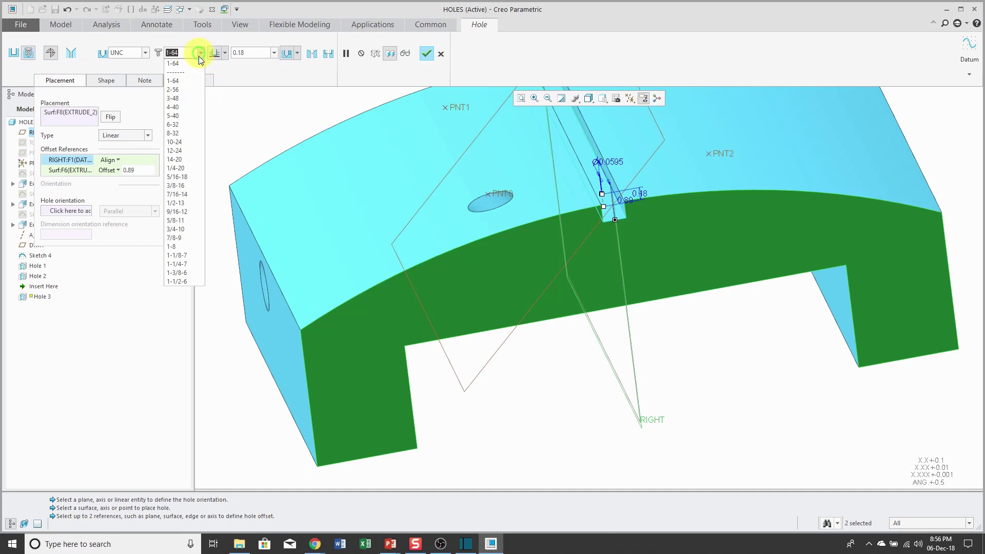
pyautogui.click(181, 167)
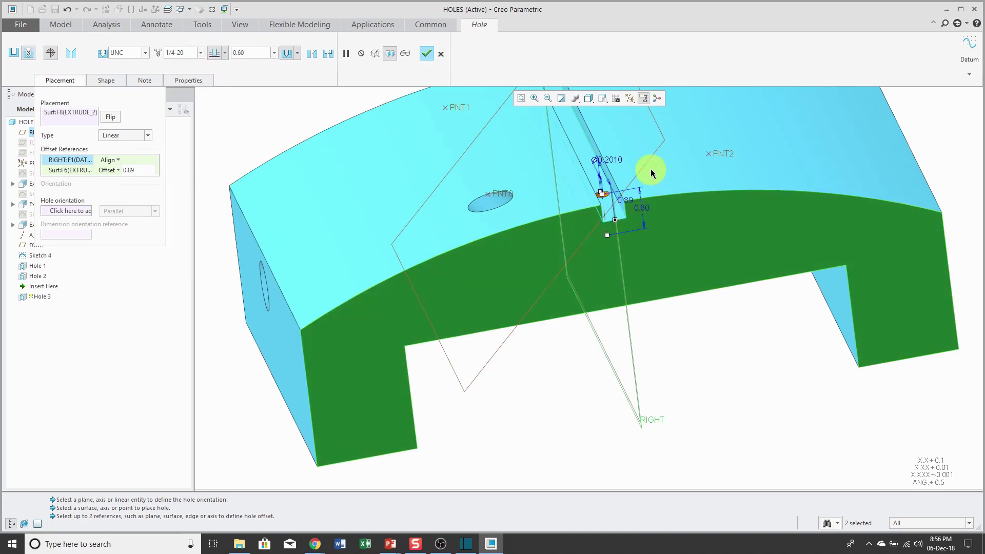
pyautogui.scroll(5, 650, 173)
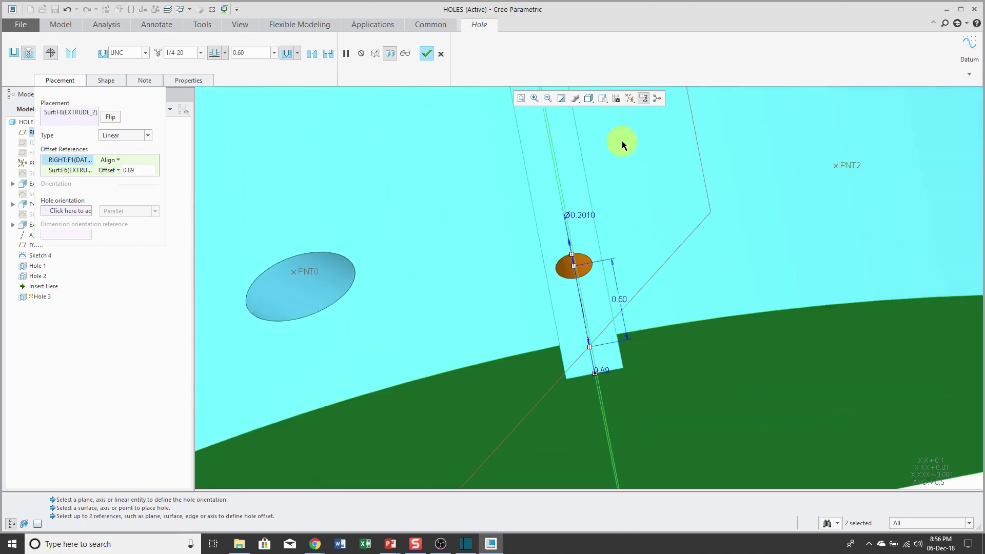
pyautogui.click(327, 56)
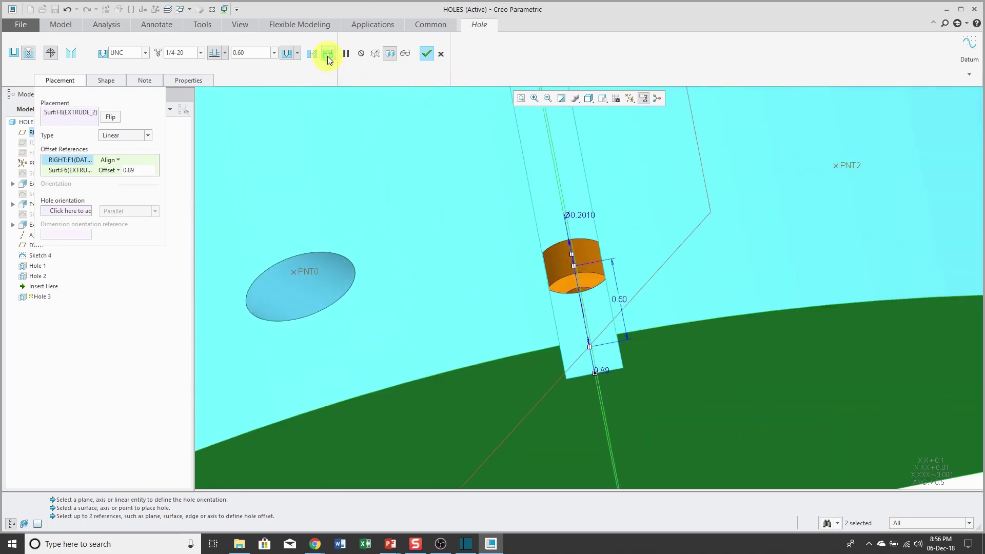
# Step: Examine the counterbored hole's shape settings and how its preview cuts into the slot walls
pyautogui.click(112, 82)
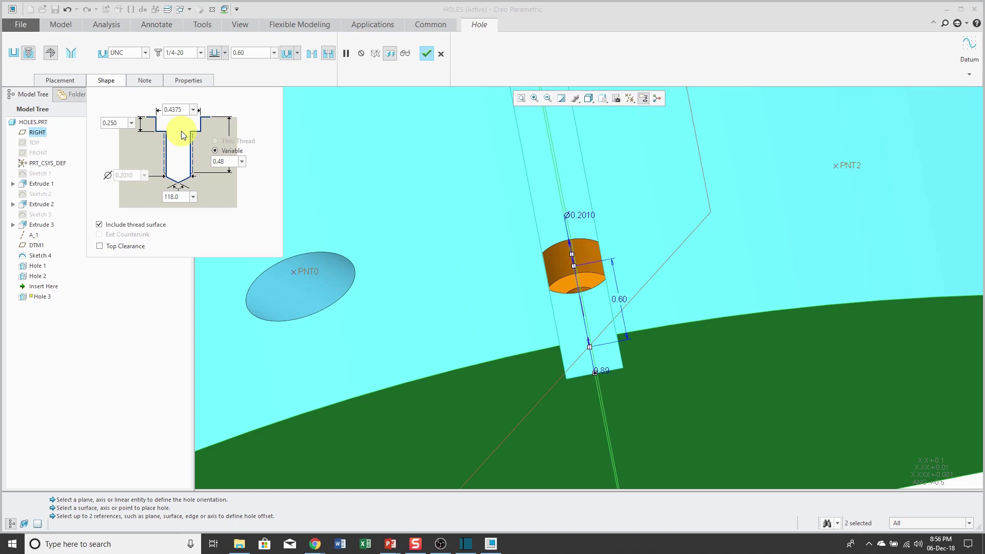
pyautogui.scroll(-3, 587, 315)
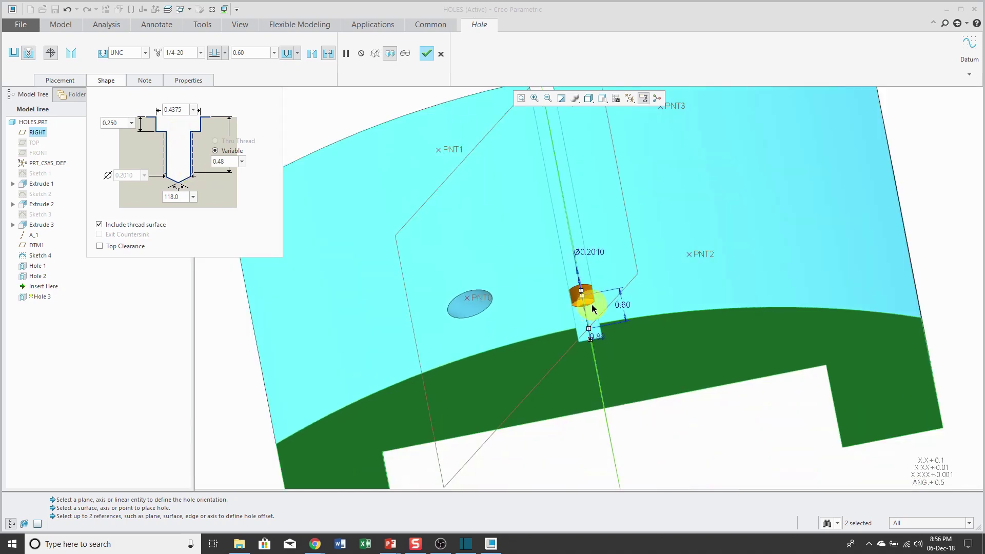
pyautogui.moveTo(592, 308); pyautogui.dragTo(590, 283, button='middle')
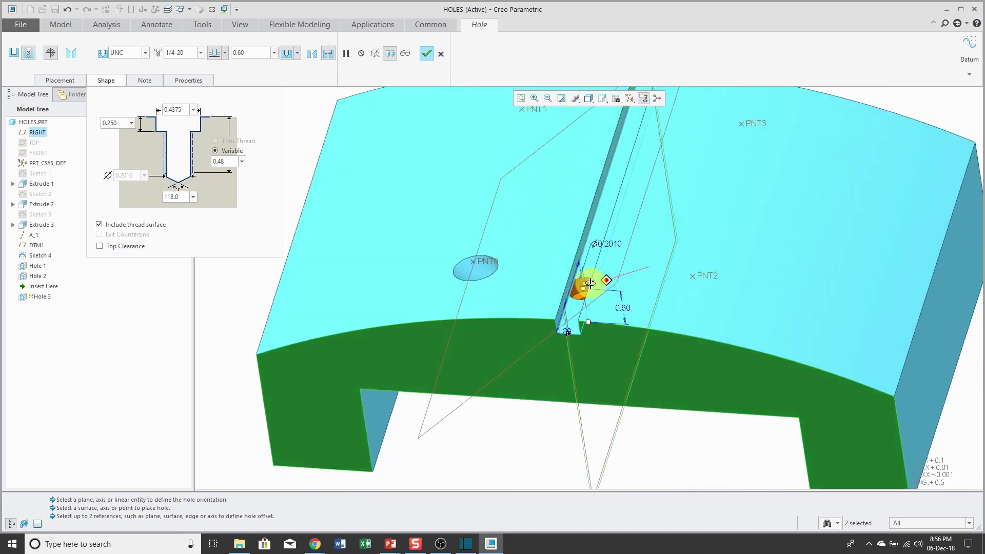
pyautogui.scroll(2, 606, 270)
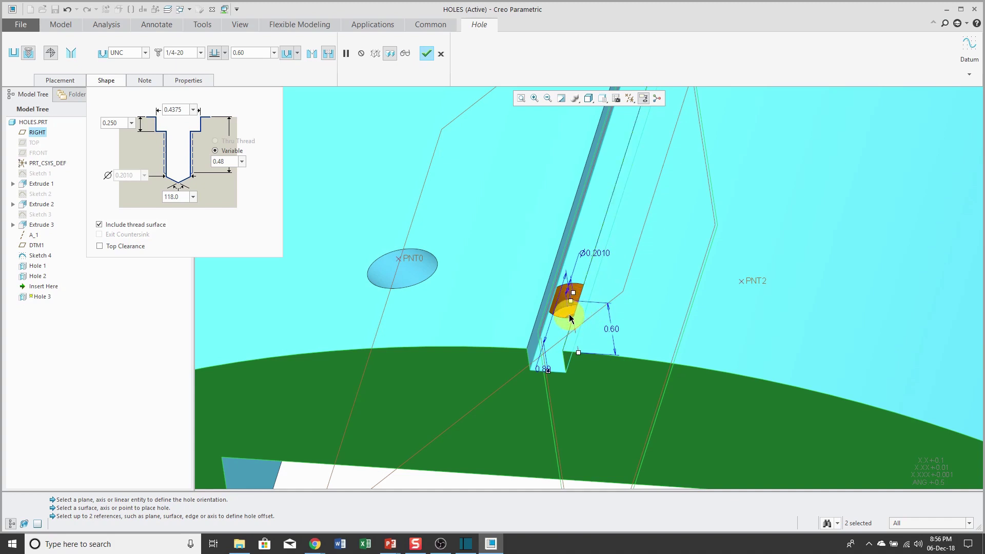
pyautogui.scroll(-3, 569, 318)
pyautogui.scroll(2, 568, 328)
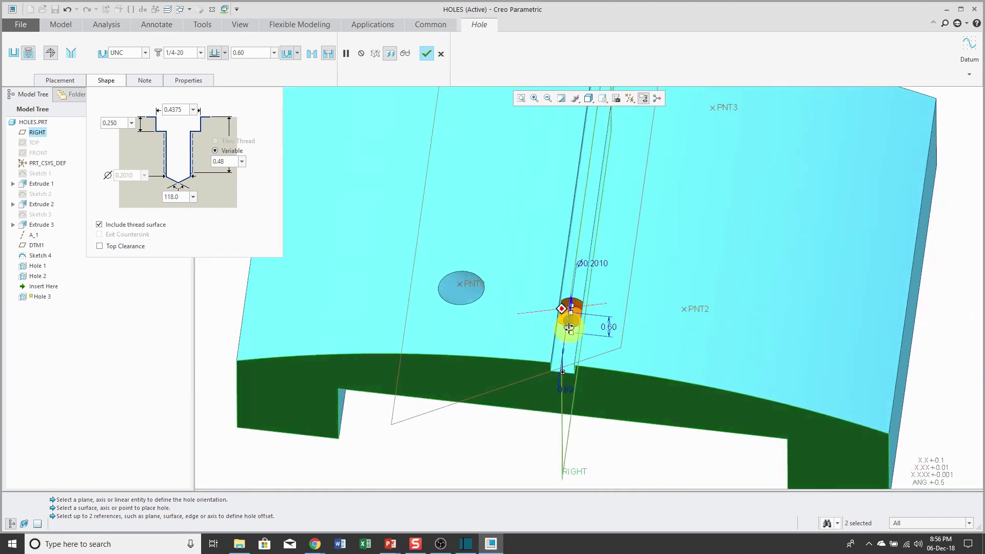
pyautogui.moveTo(569, 328); pyautogui.dragTo(562, 309, button='middle')
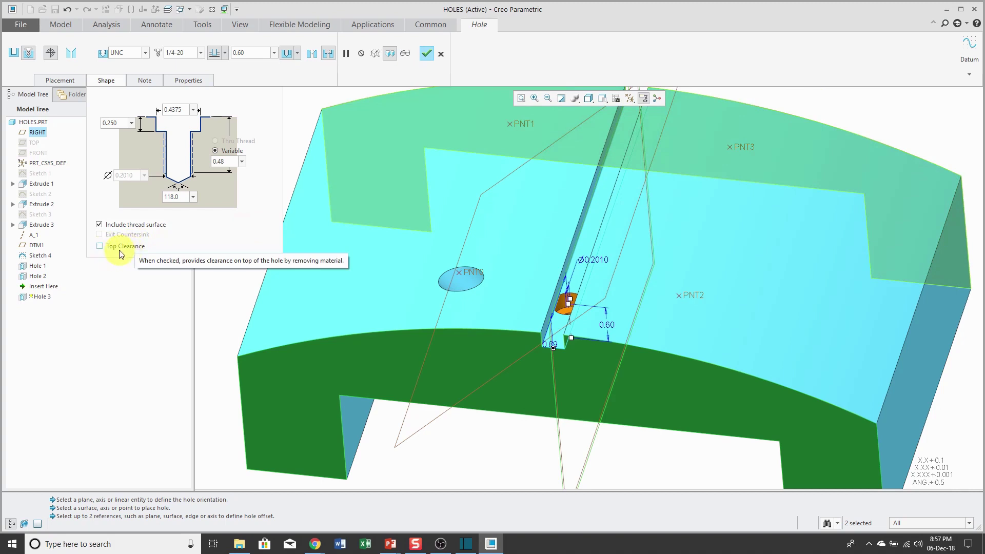
pyautogui.rightClick(827, 106)
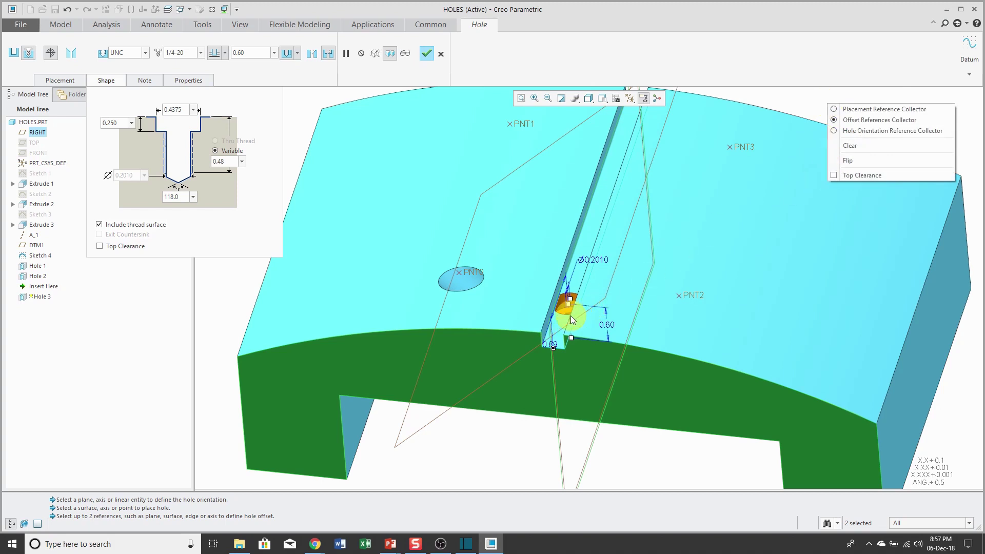
pyautogui.click(774, 106)
pyautogui.scroll(-3, 561, 328)
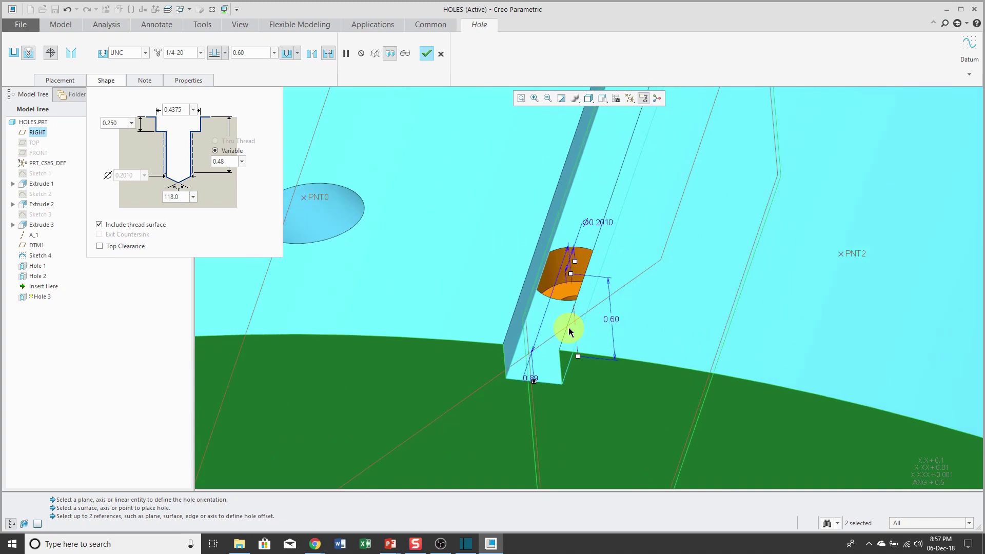
# Step: Enable Top Clearance for the counterbored slot hole and complete the feature
pyautogui.rightClick(669, 285)
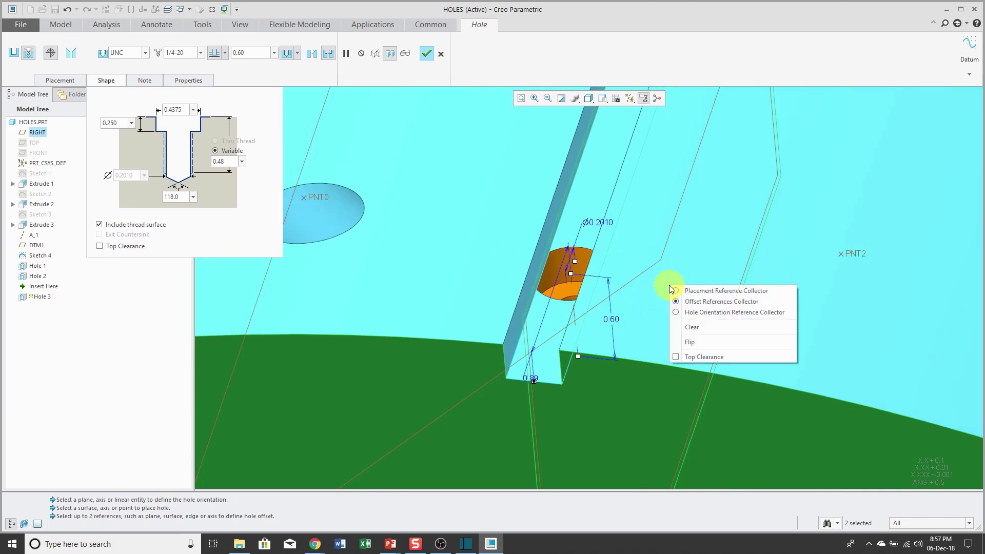
pyautogui.click(675, 357)
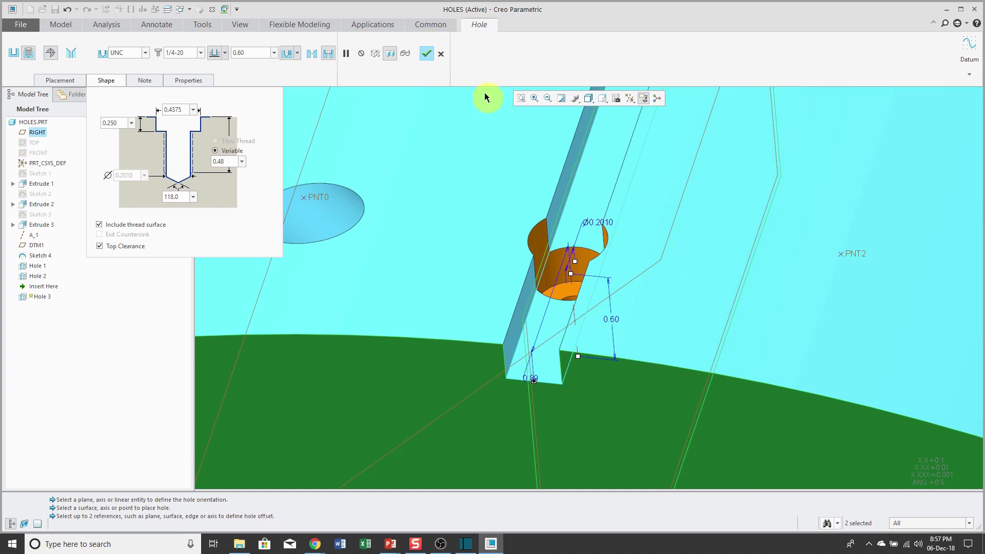
pyautogui.click(429, 53)
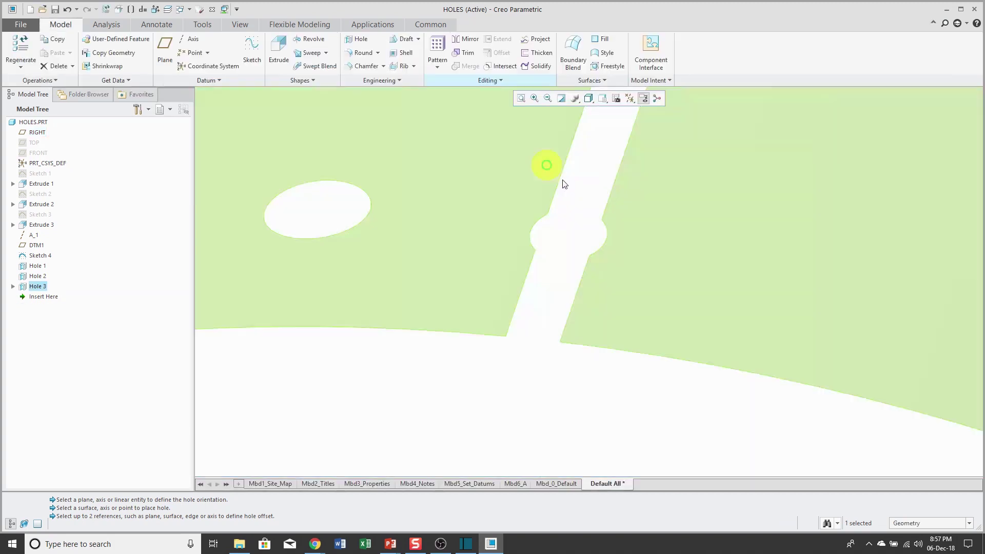
pyautogui.scroll(5, 595, 253)
pyautogui.click(319, 202)
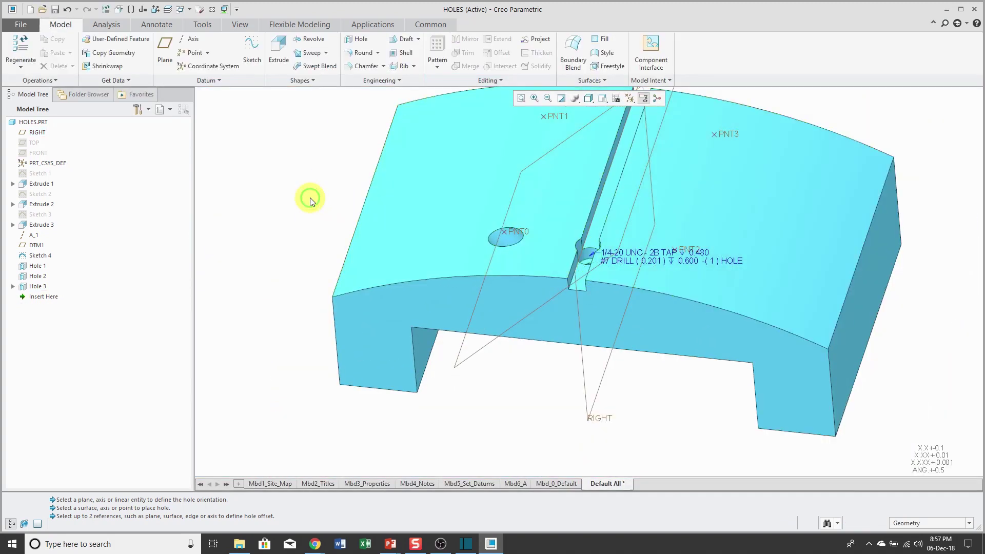
# Step: Open the configuration editor and search the options for the keyword "hole"
pyautogui.click(20, 26)
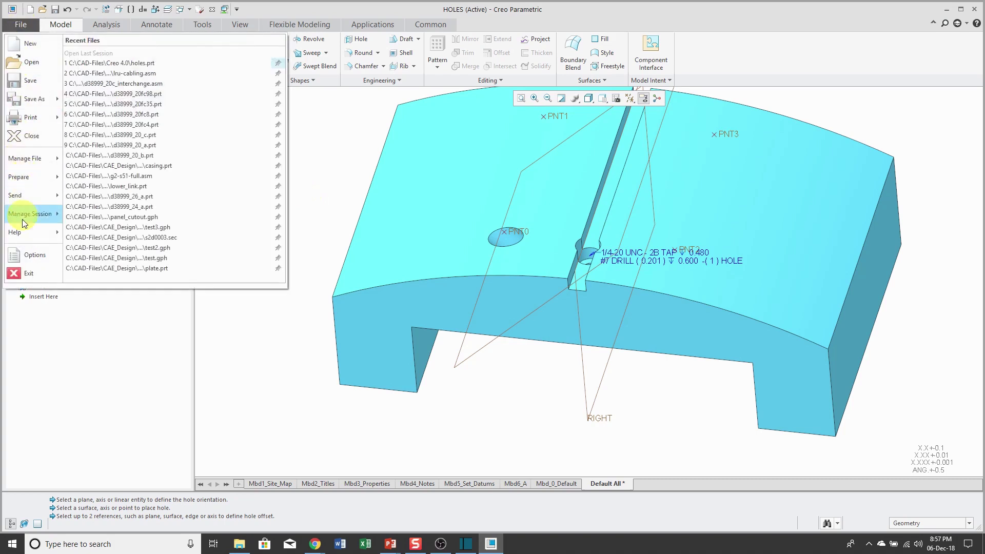
pyautogui.click(23, 253)
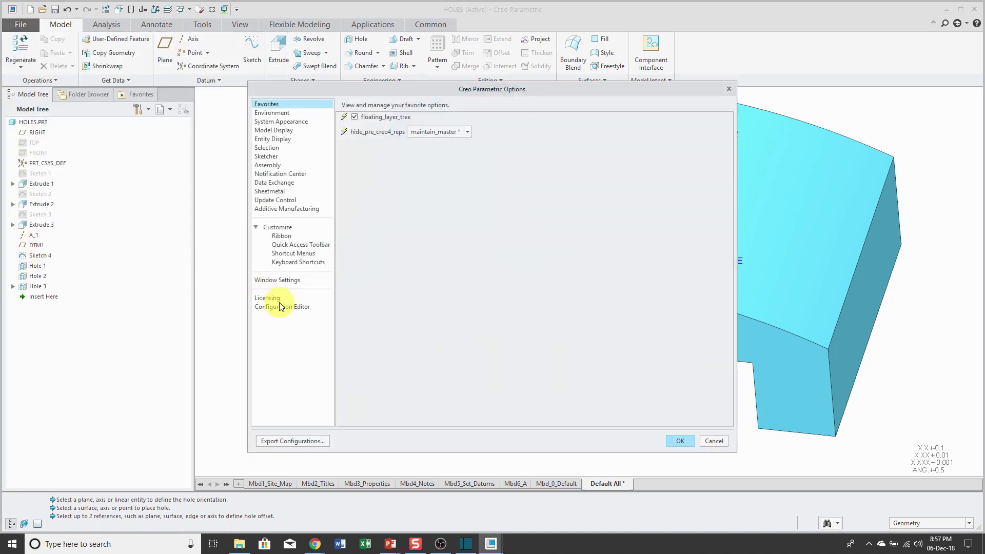
pyautogui.click(281, 306)
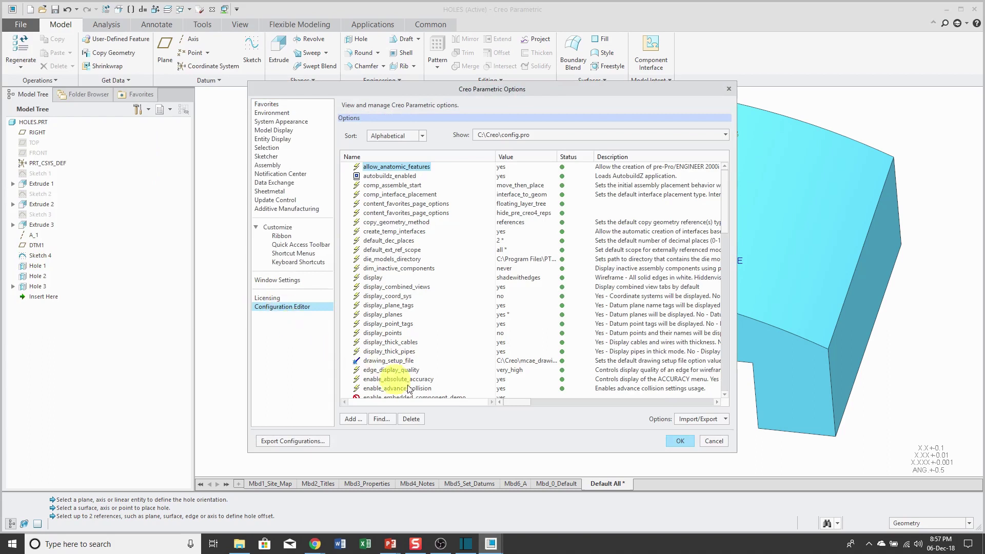
pyautogui.click(381, 418)
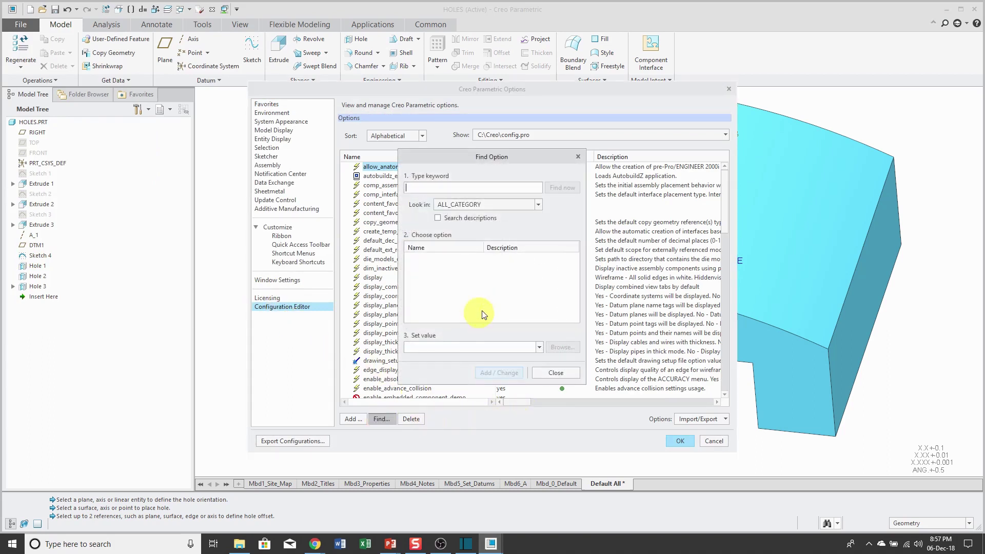
pyautogui.write('h')
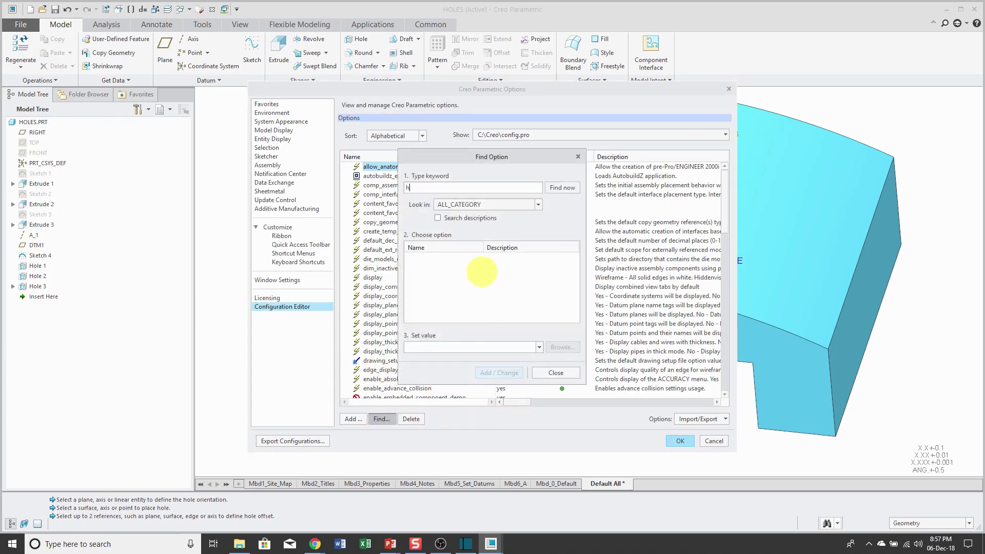
pyautogui.write('ole')
pyautogui.press('Return')
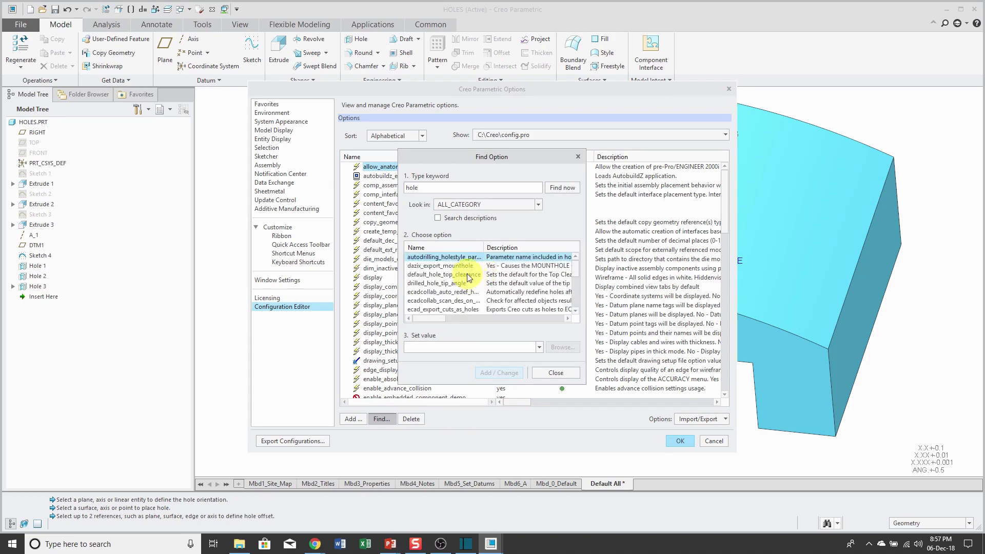
# Step: Set the configuration option default_hole_top_clearance to yes and finish the option search
pyautogui.click(474, 274)
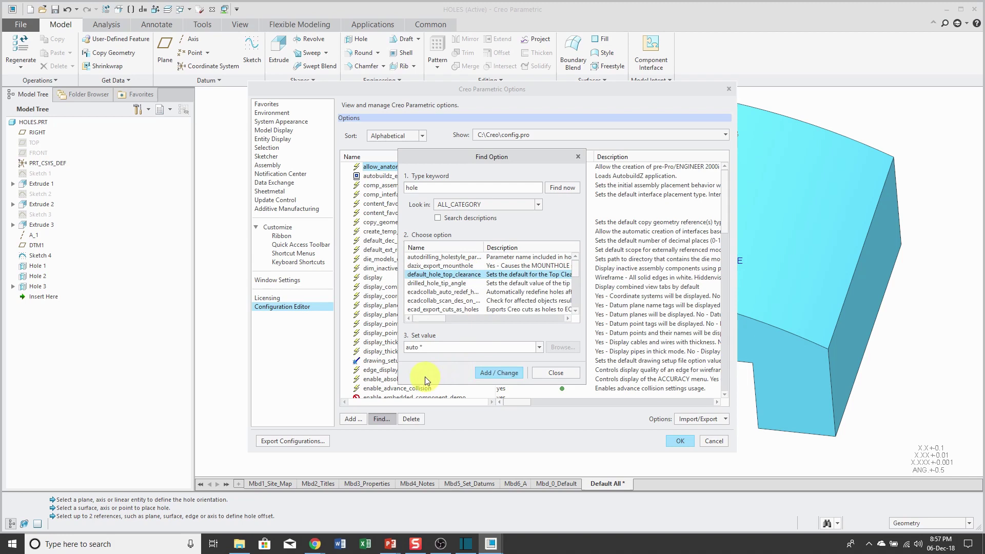
pyautogui.click(418, 349)
pyautogui.click(539, 348)
pyautogui.click(528, 367)
pyautogui.click(508, 373)
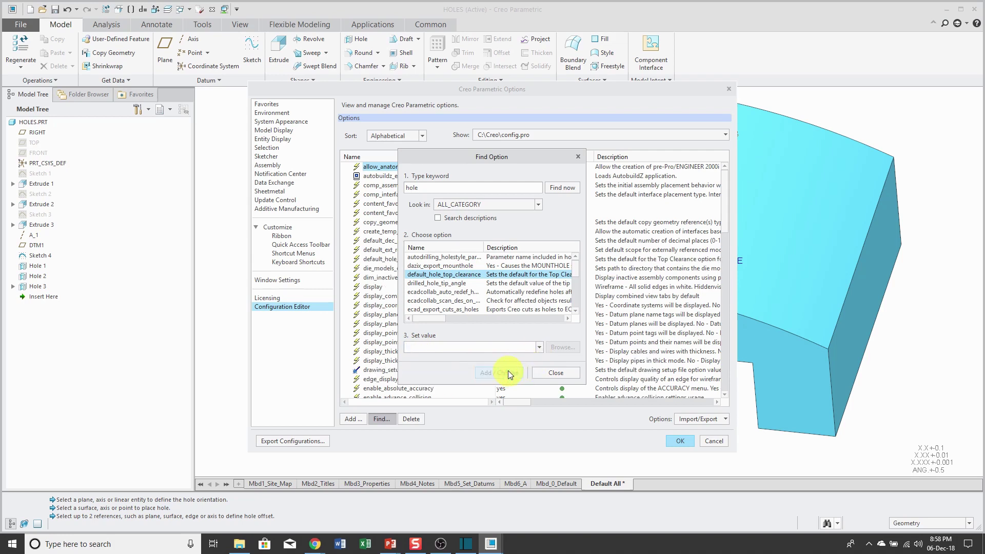
pyautogui.click(554, 373)
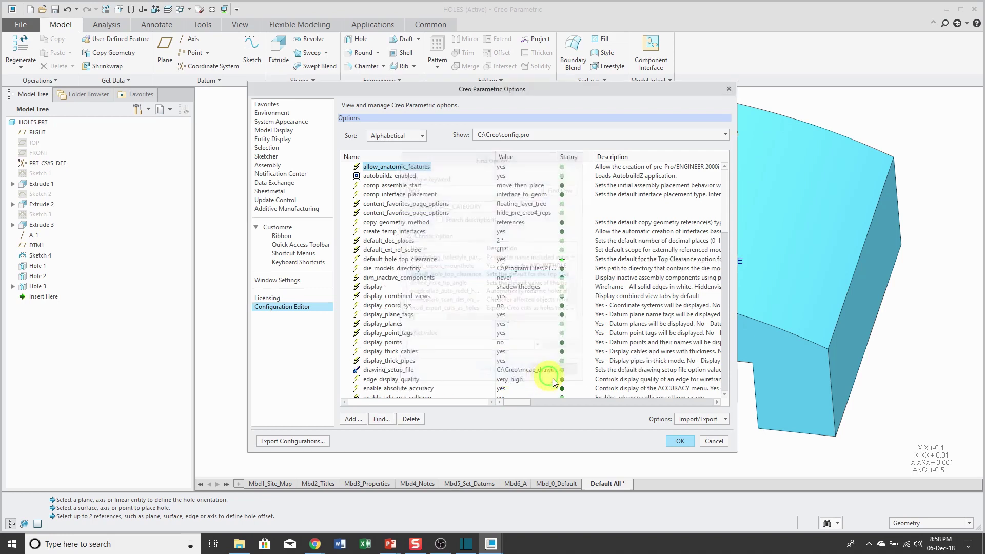
# Step: Export the configuration options to config.pro and accept the options settings
pyautogui.click(689, 419)
pyautogui.click(699, 431)
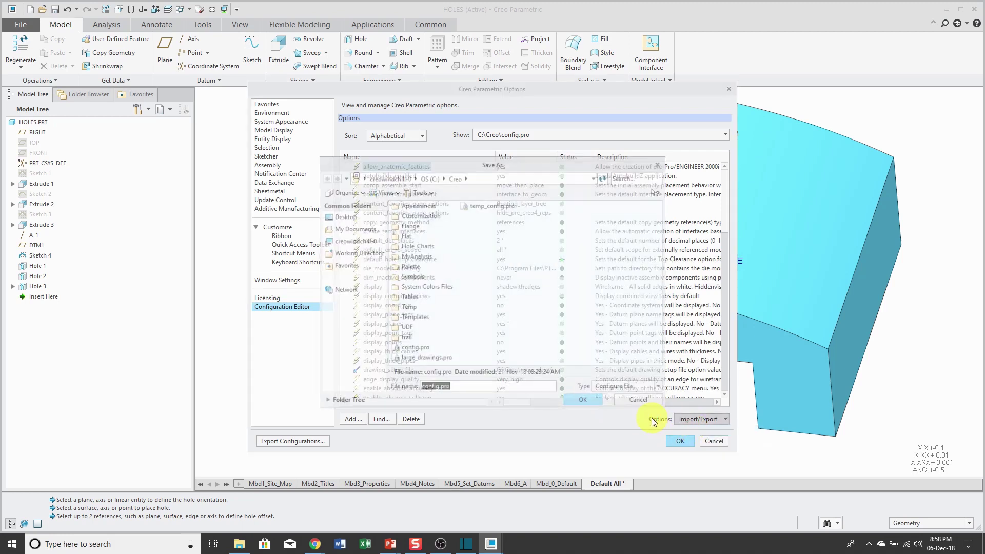
pyautogui.click(585, 402)
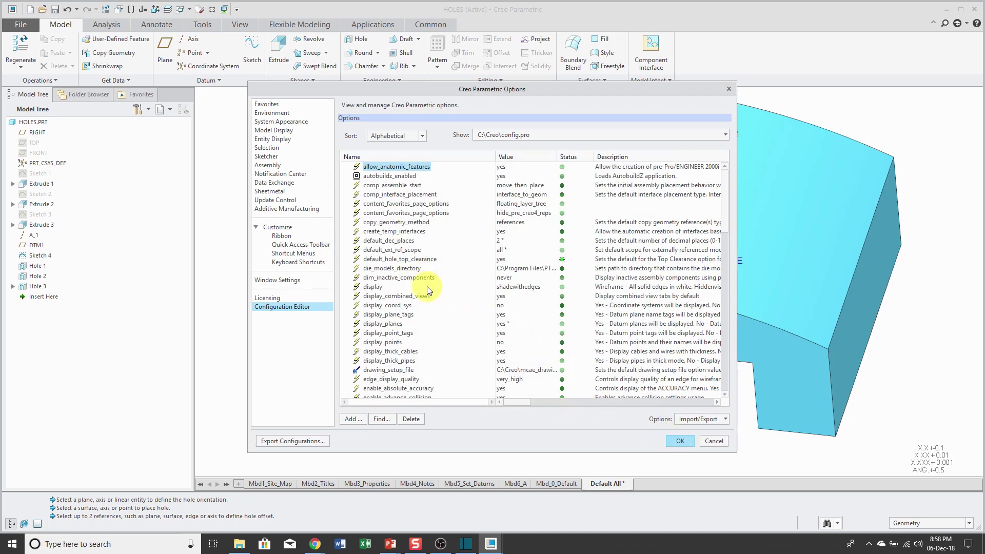
pyautogui.click(415, 259)
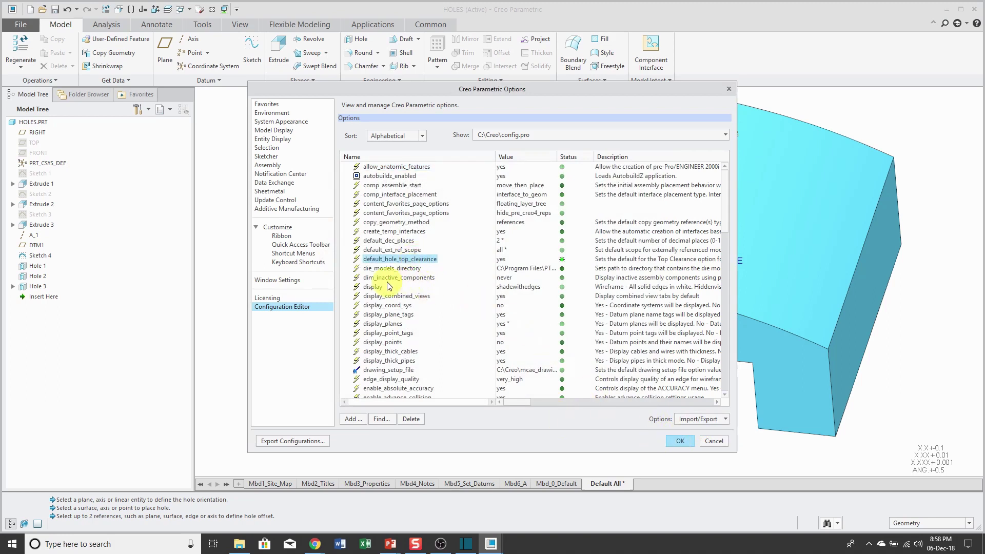
pyautogui.click(681, 441)
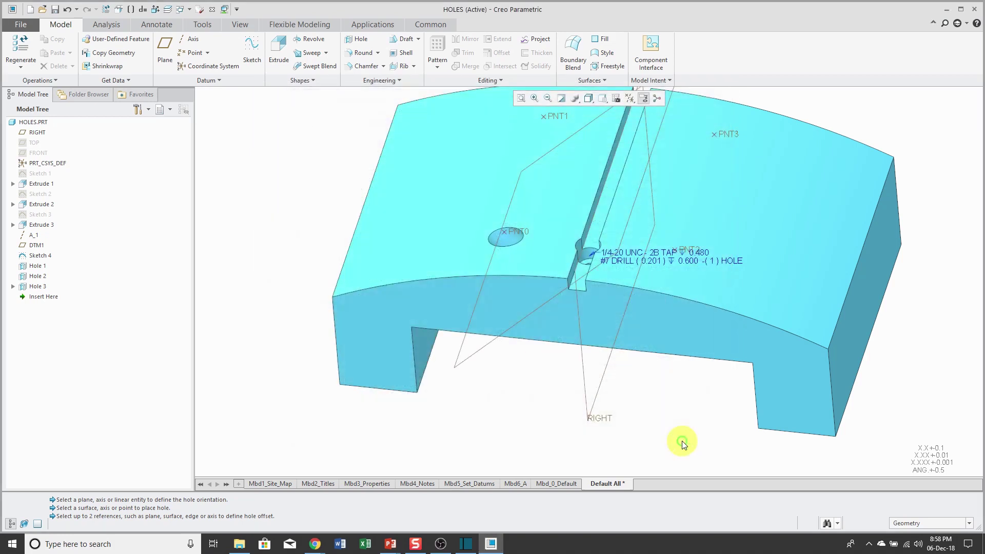